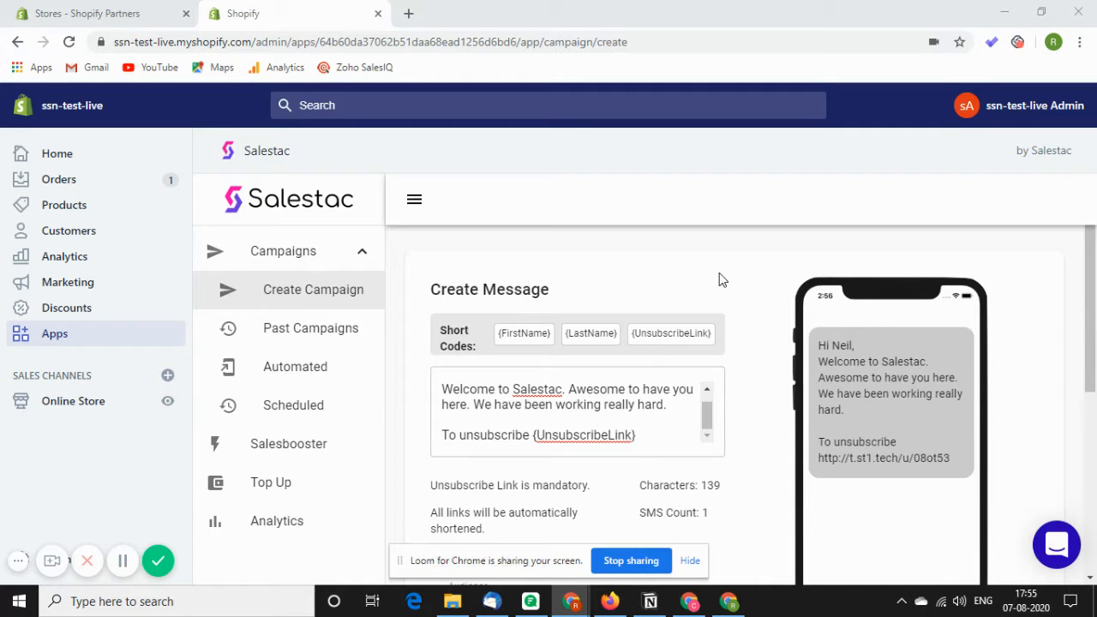
scroll(725, 292, down, 2)
scroll(720, 312, up, 1)
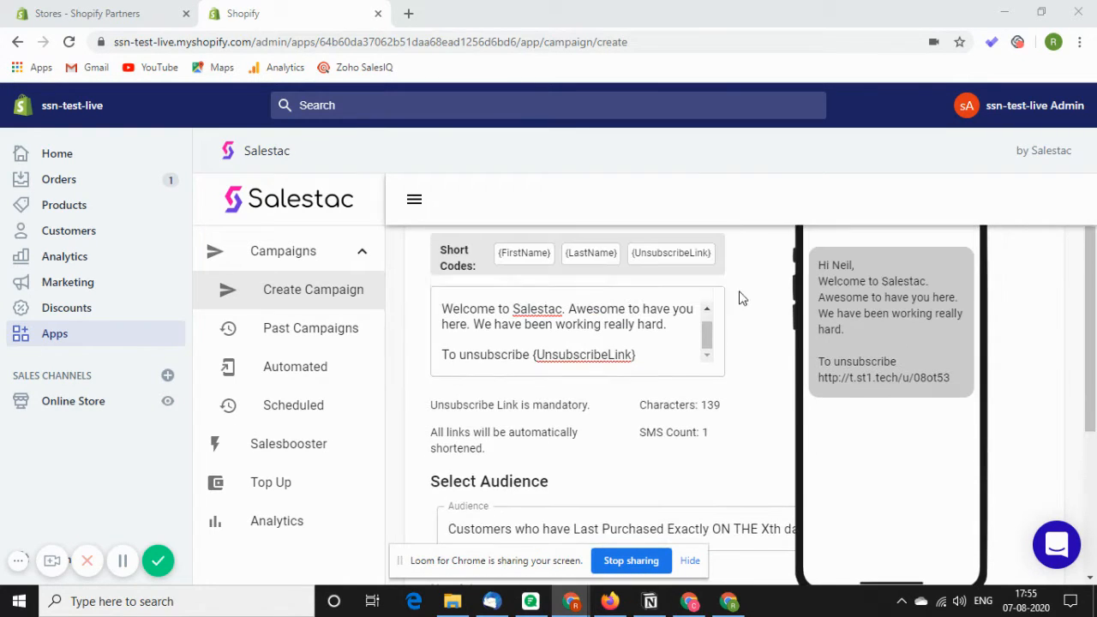
scroll(669, 384, up, 1)
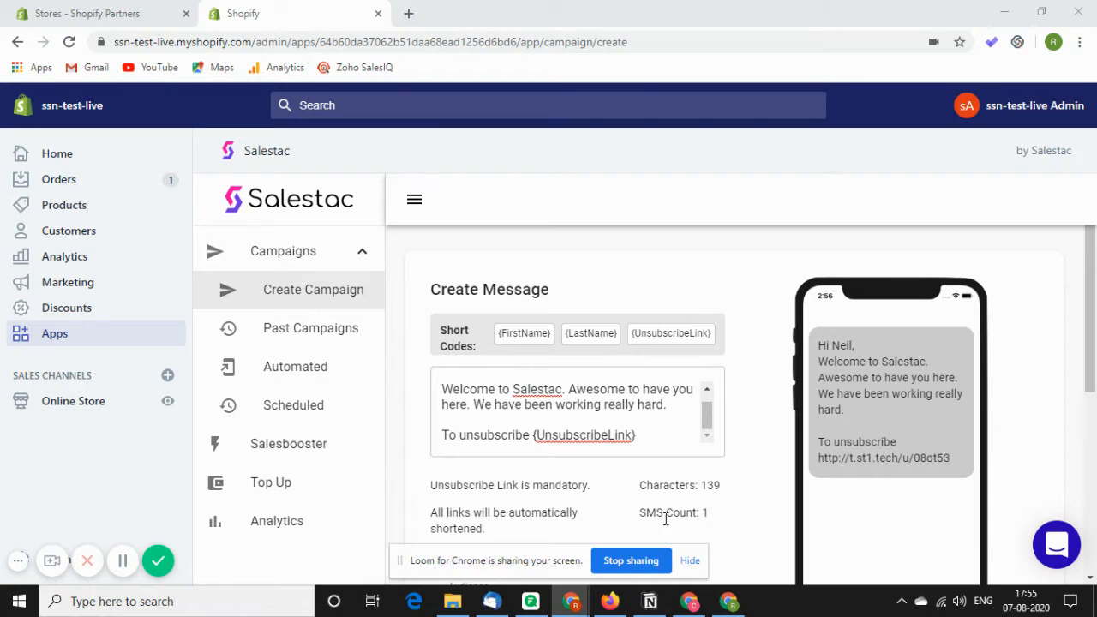
Add a new line 'So glad to have you here. We have worked incredibly.' above the unsubscribe line in the message.
click(686, 408)
key(Return)
key(Return)
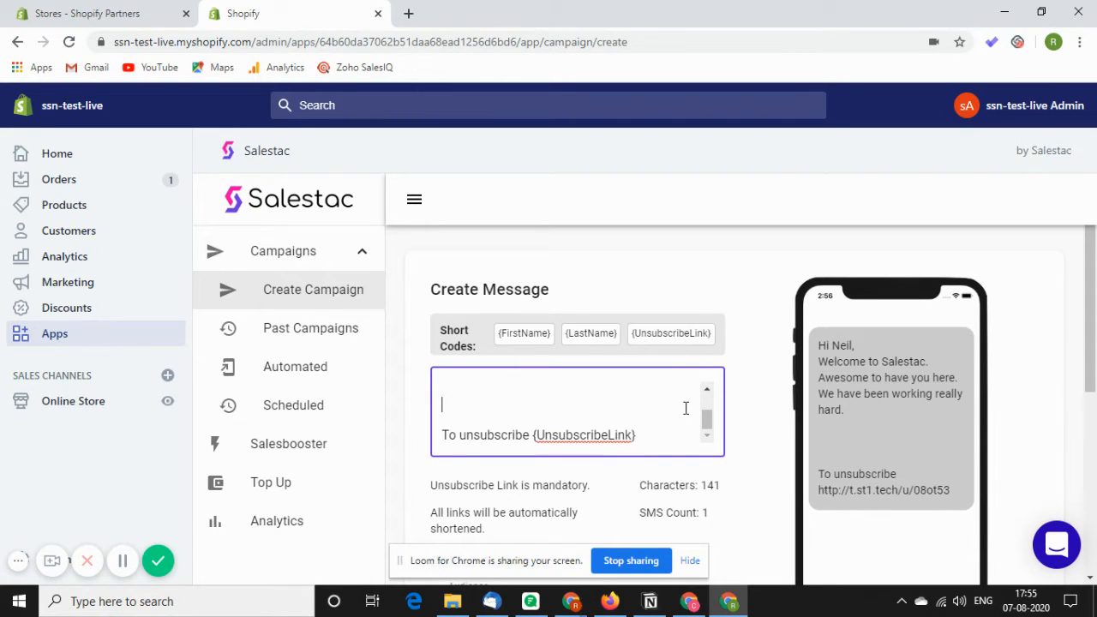
text(So glad t)
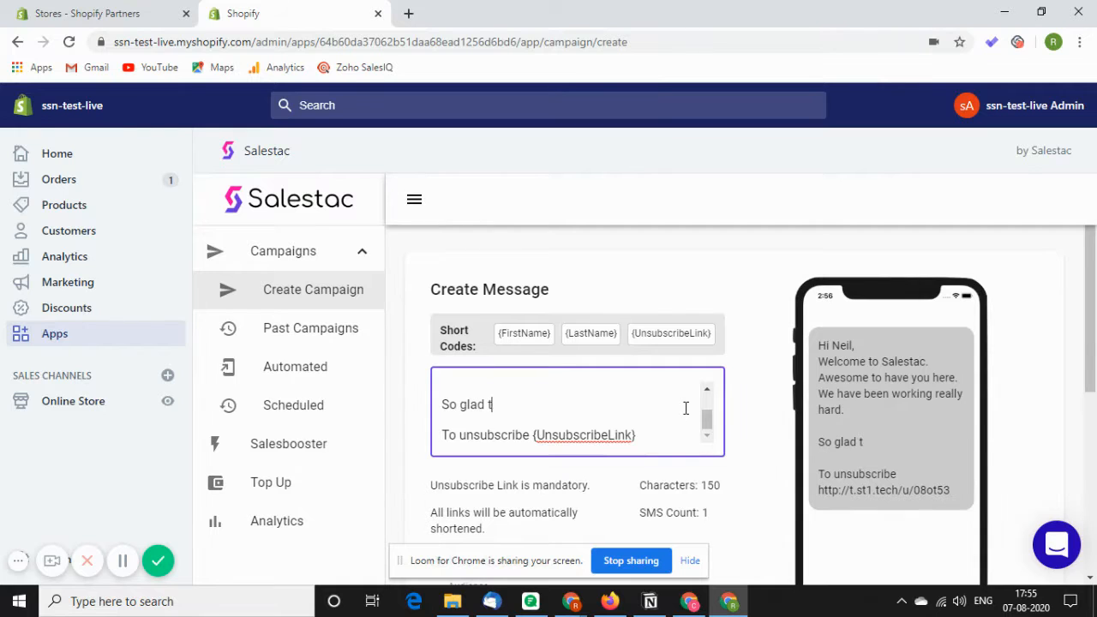
text(o have you here.   To unsubscr)
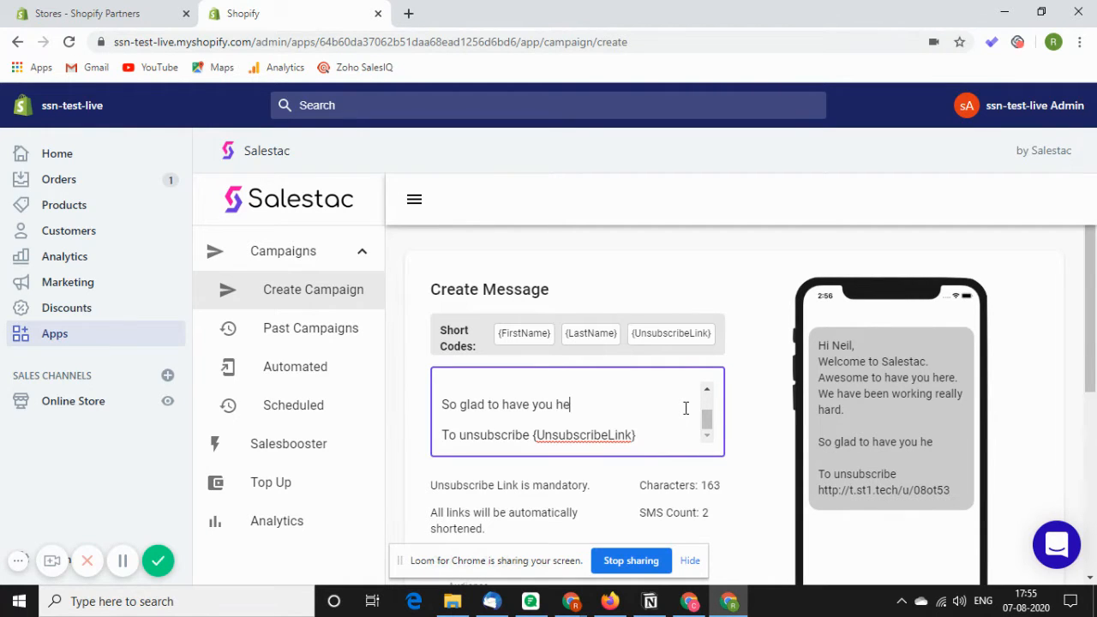
key(BackSpace)
key(BackSpace)
text(re. We )
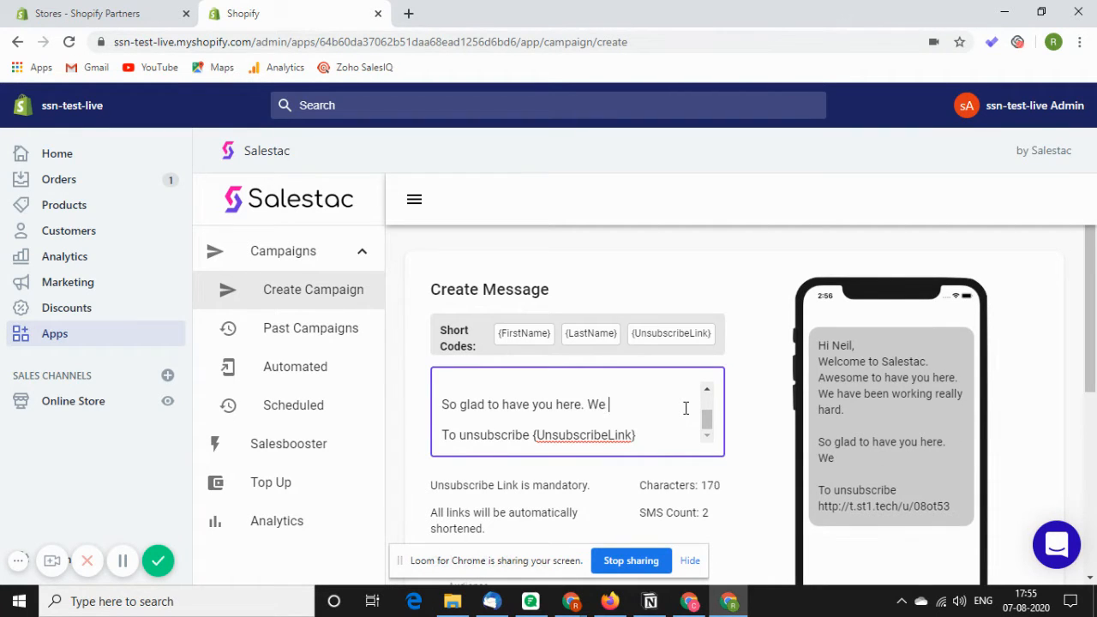
text(have worked i)
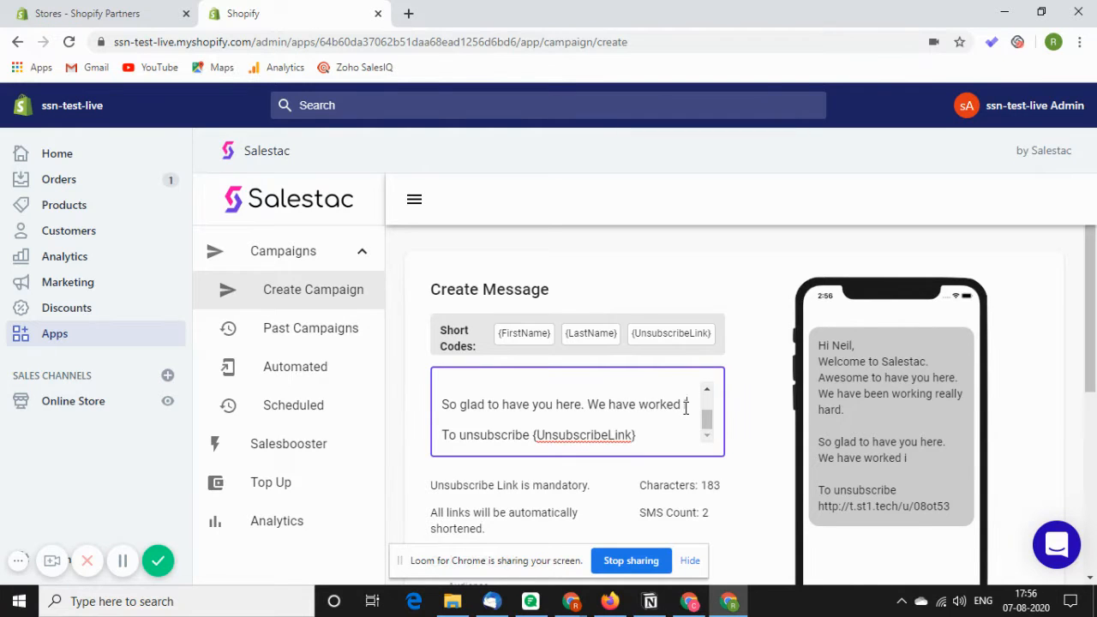
text(ncredibly.)
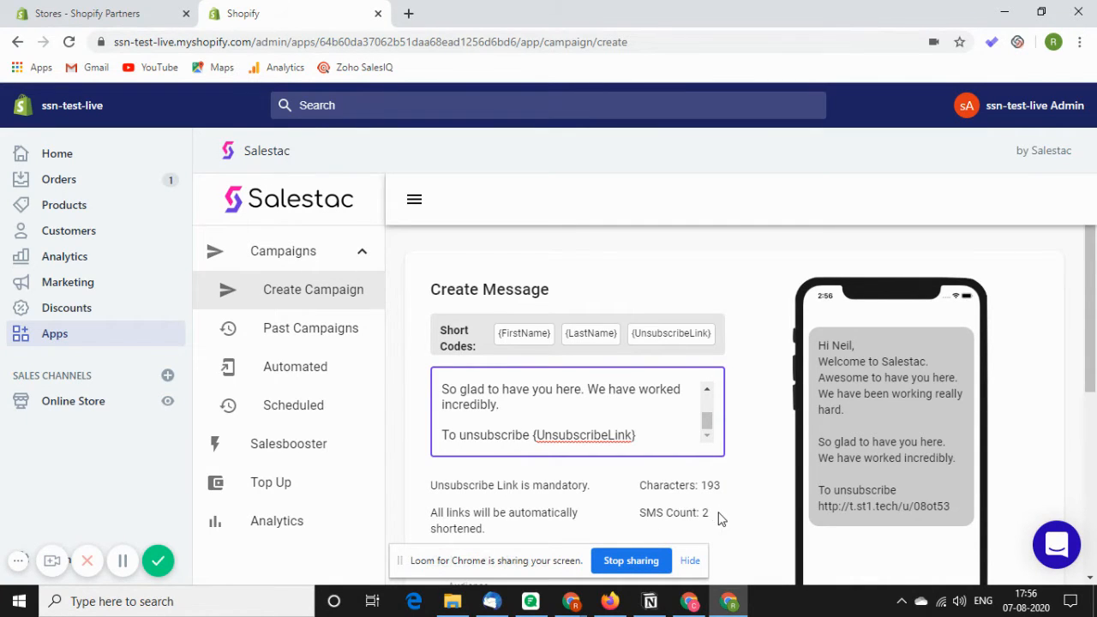
Delete the added line from the message, restoring the original text.
key(BackSpace)
key(BackSpace)
key(BackSpace)
key(BackSpace)
key(BackSpace)
key(BackSpace)
key(BackSpace)
key(BackSpace)
key(BackSpace)
key(BackSpace)
key(BackSpace)
key(BackSpace)
key(BackSpace)
key(BackSpace)
key(BackSpace)
key(BackSpace)
key(BackSpace)
key(BackSpace)
key(BackSpace)
key(BackSpace)
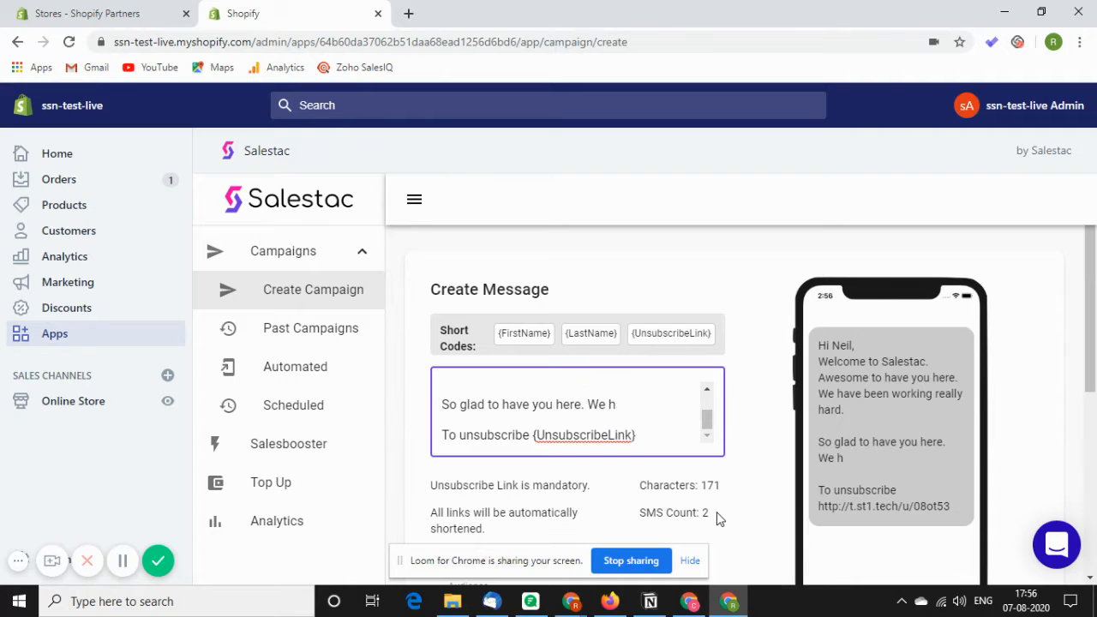
key(BackSpace)
key(BackSpace)
key(BackSpace)
key(BackSpace)
key(BackSpace)
key(BackSpace)
key(BackSpace)
key(BackSpace)
key(BackSpace)
key(BackSpace)
key(BackSpace)
key(BackSpace)
key(BackSpace)
key(BackSpace)
key(BackSpace)
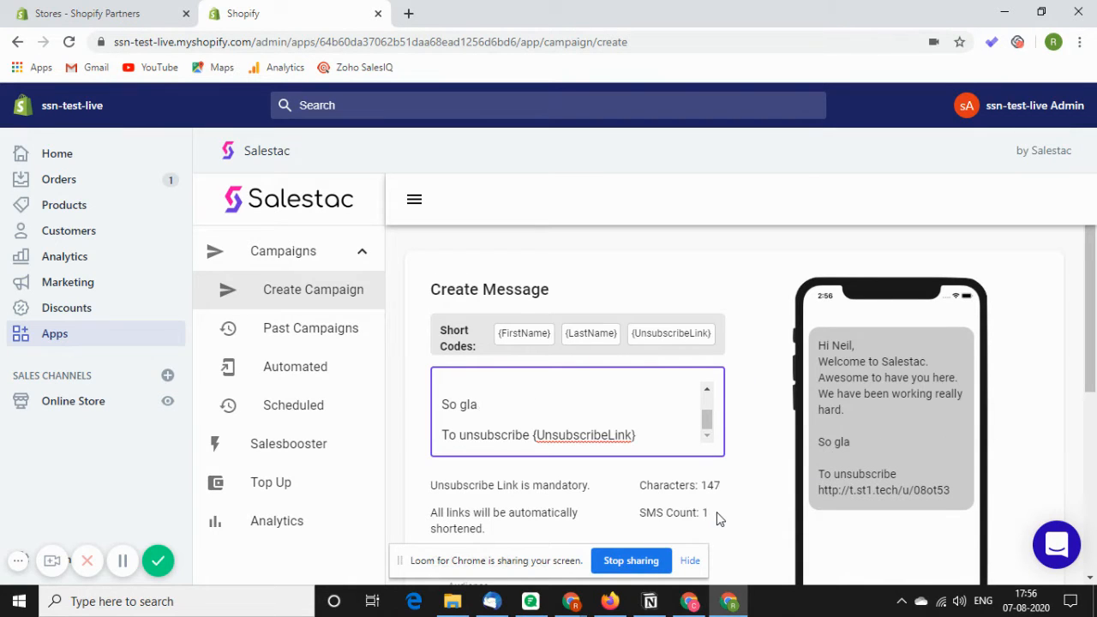
key(BackSpace)
key(BackSpace)
key(BackSpace)
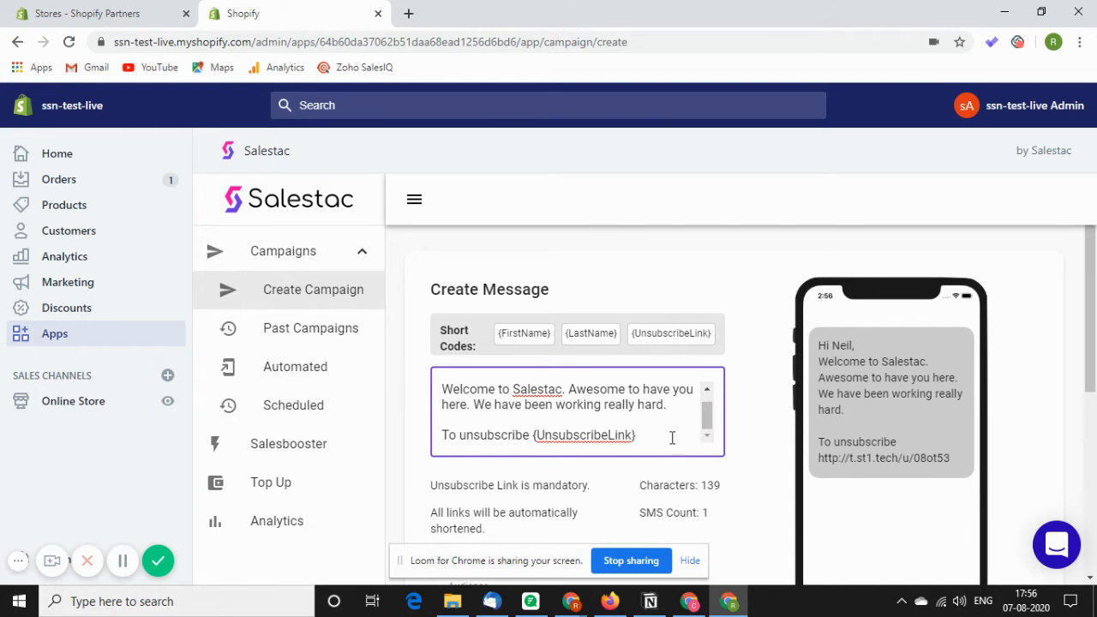
Remove the {FirstName} code and comma from the greeting and reinsert the {FirstName} short code after 'Hi'.
scroll(661, 426, up, 1)
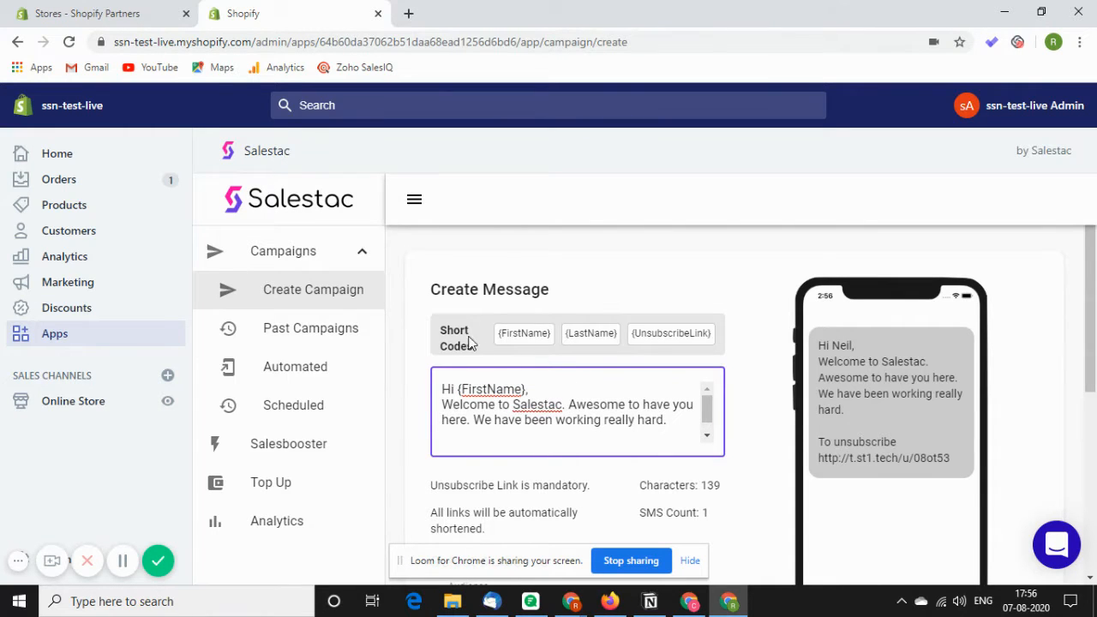
click(532, 386)
key(BackSpace)
key(BackSpace)
key(BackSpace)
key(BackSpace)
key(BackSpace)
key(BackSpace)
key(BackSpace)
key(BackSpace)
key(BackSpace)
key(BackSpace)
key(BackSpace)
key(BackSpace)
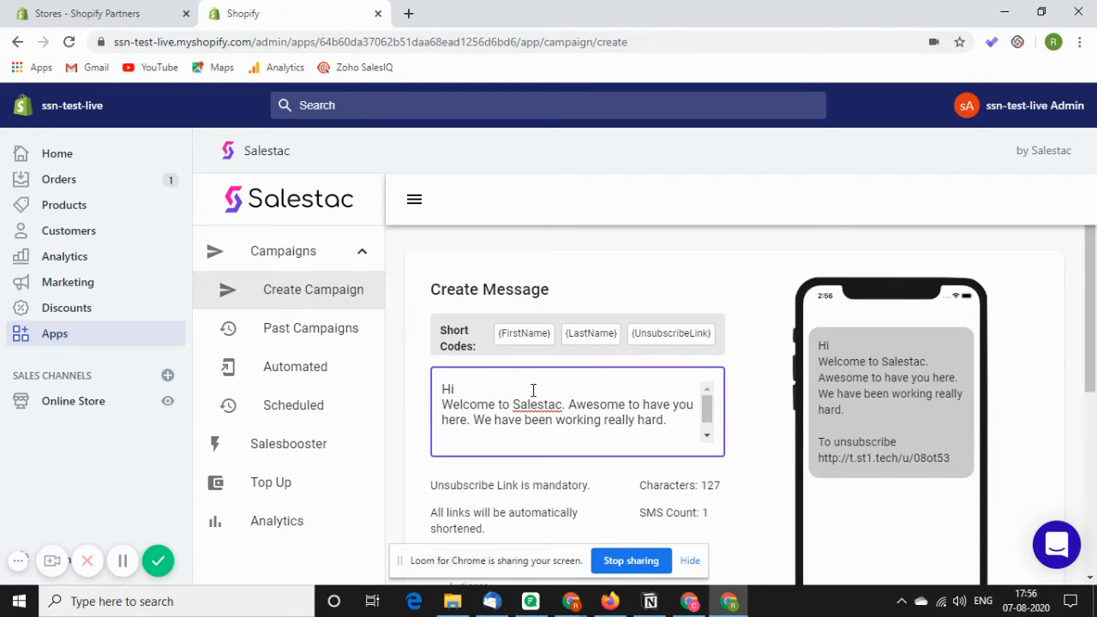
click(526, 335)
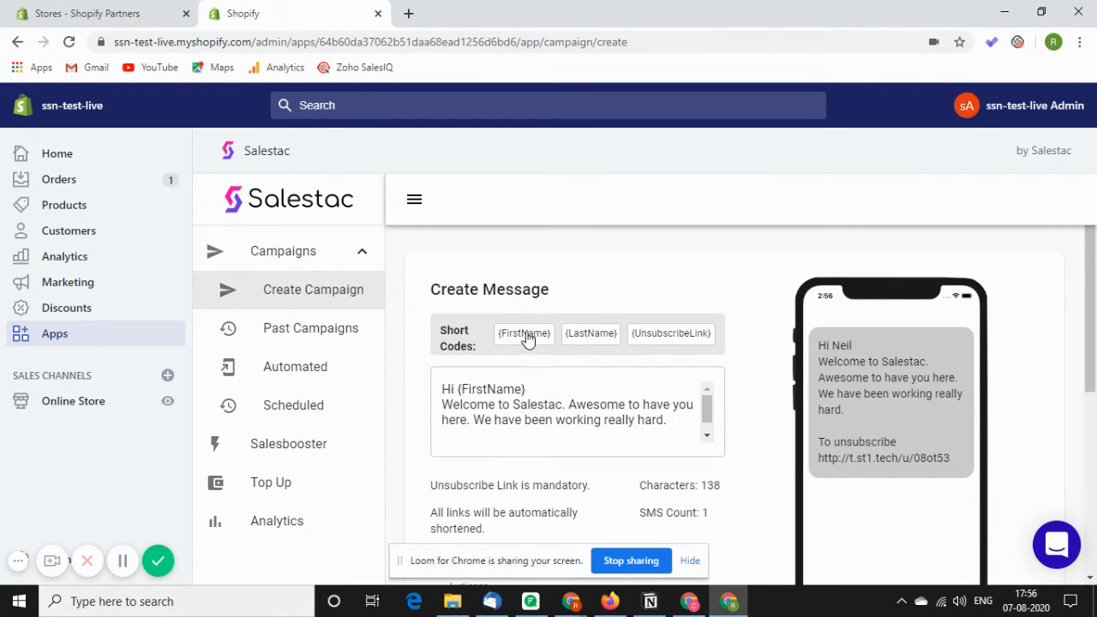
Insert the {LastName} short code into the greeting, add a comma, and delete both name codes back to 'Hi'.
click(588, 334)
click(624, 388)
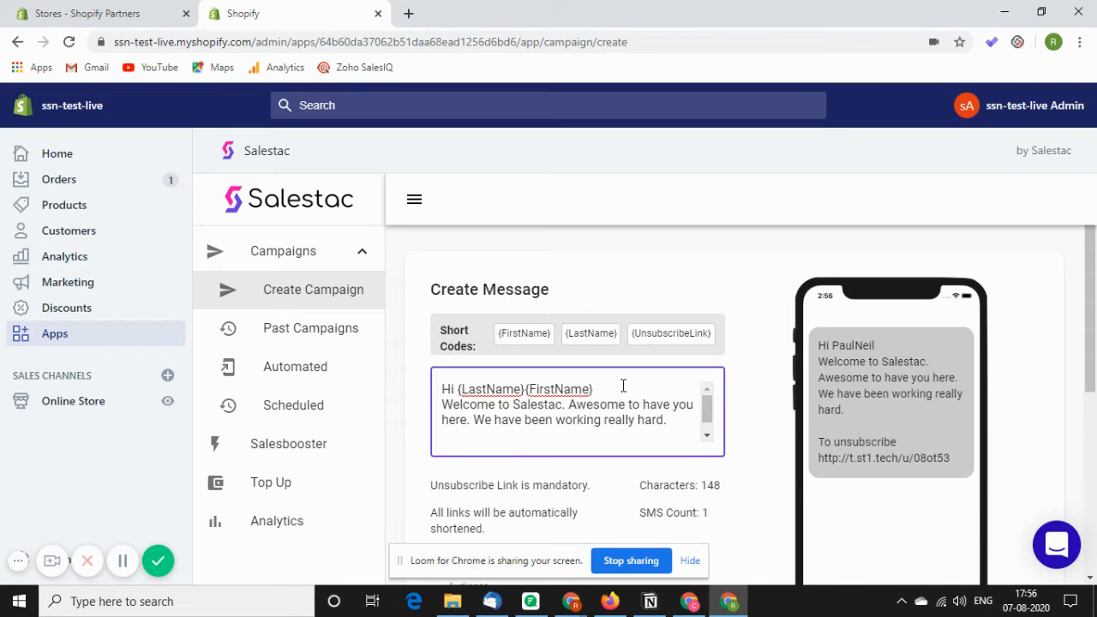
text(,)
key(BackSpace)
key(BackSpace)
key(BackSpace)
key(BackSpace)
key(BackSpace)
key(BackSpace)
key(BackSpace)
key(BackSpace)
key(BackSpace)
key(BackSpace)
key(BackSpace)
key(BackSpace)
key(BackSpace)
key(BackSpace)
key(BackSpace)
key(BackSpace)
key(BackSpace)
key(BackSpace)
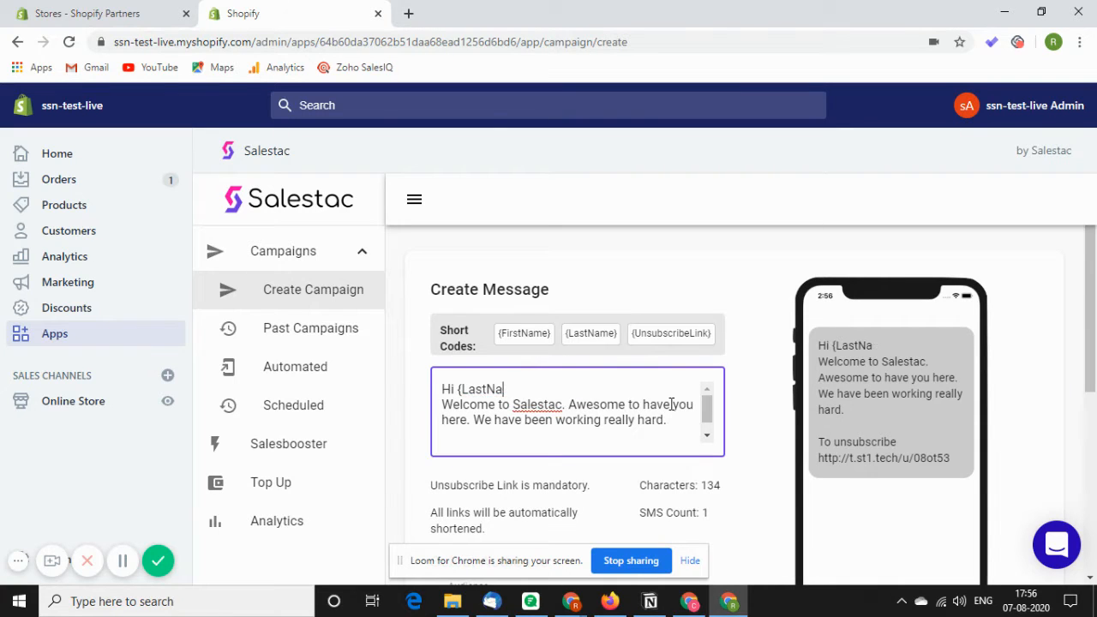
key(BackSpace)
key(BackSpace)
key(BackSpace)
key(BackSpace)
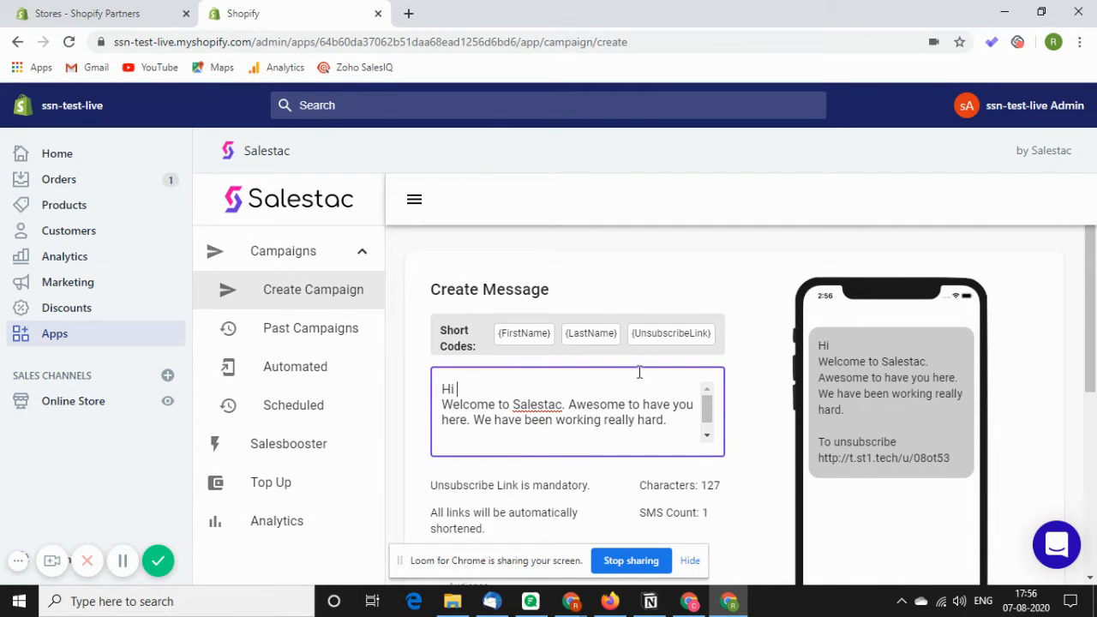
Insert the {FirstName} short code after 'Hi' and add a comma to complete the greeting.
click(532, 347)
click(575, 384)
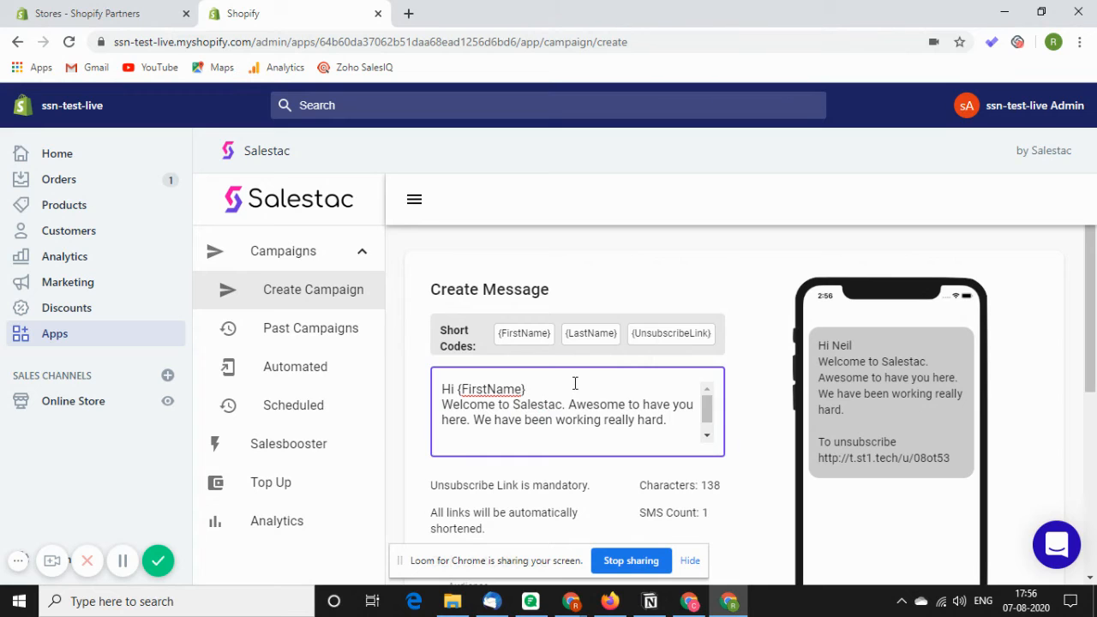
text(,)
Set the audience to 'All Subscribed Customers'.
scroll(574, 385, down, 1)
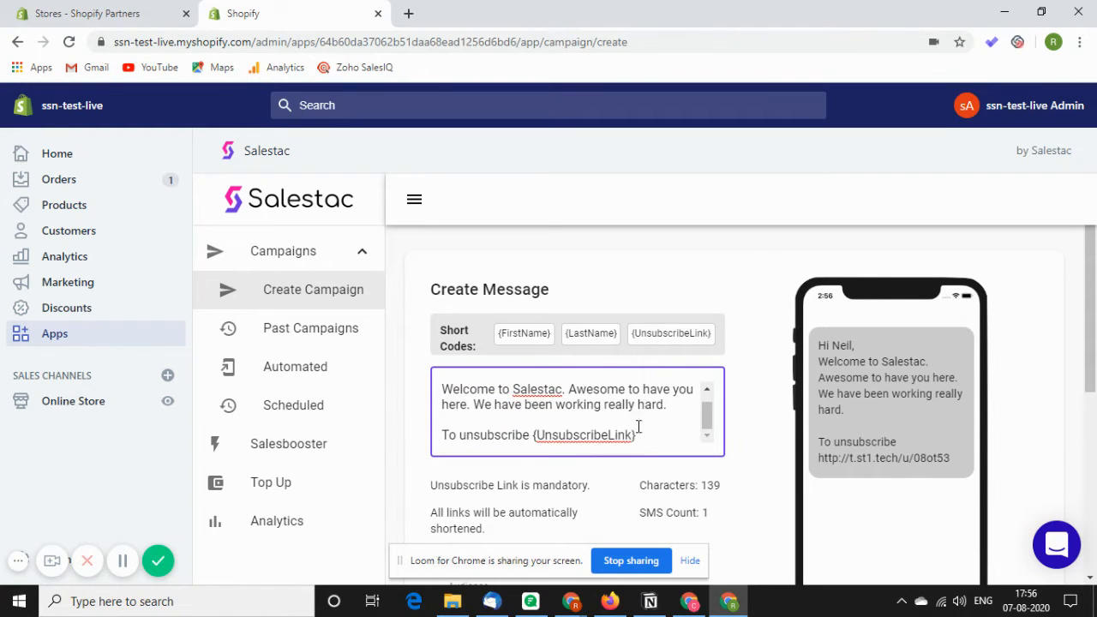
scroll(729, 415, down, 2)
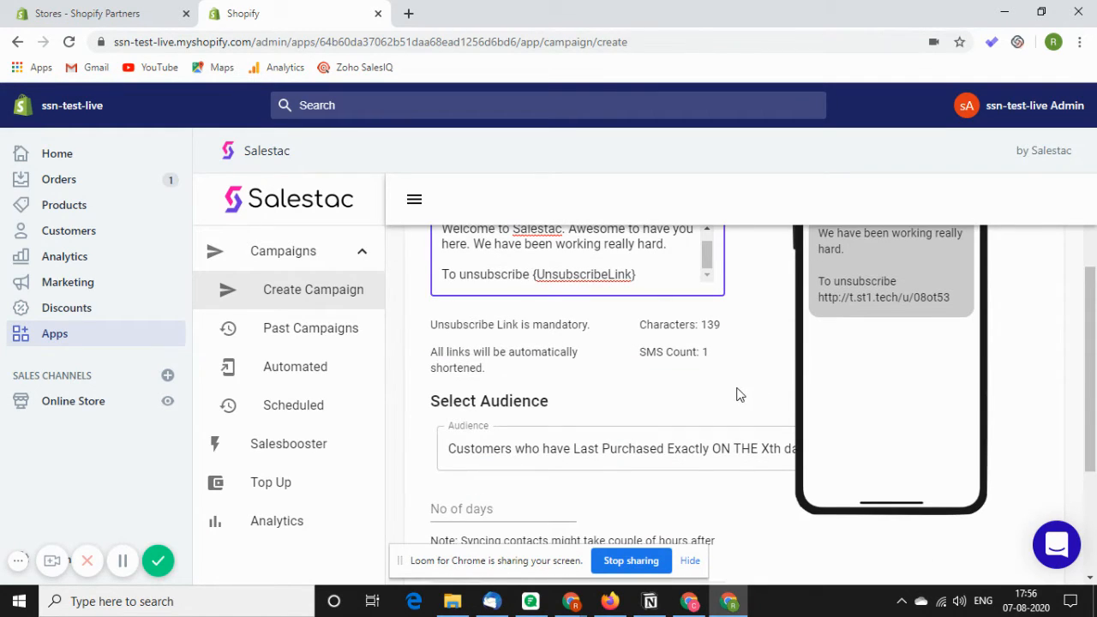
click(652, 463)
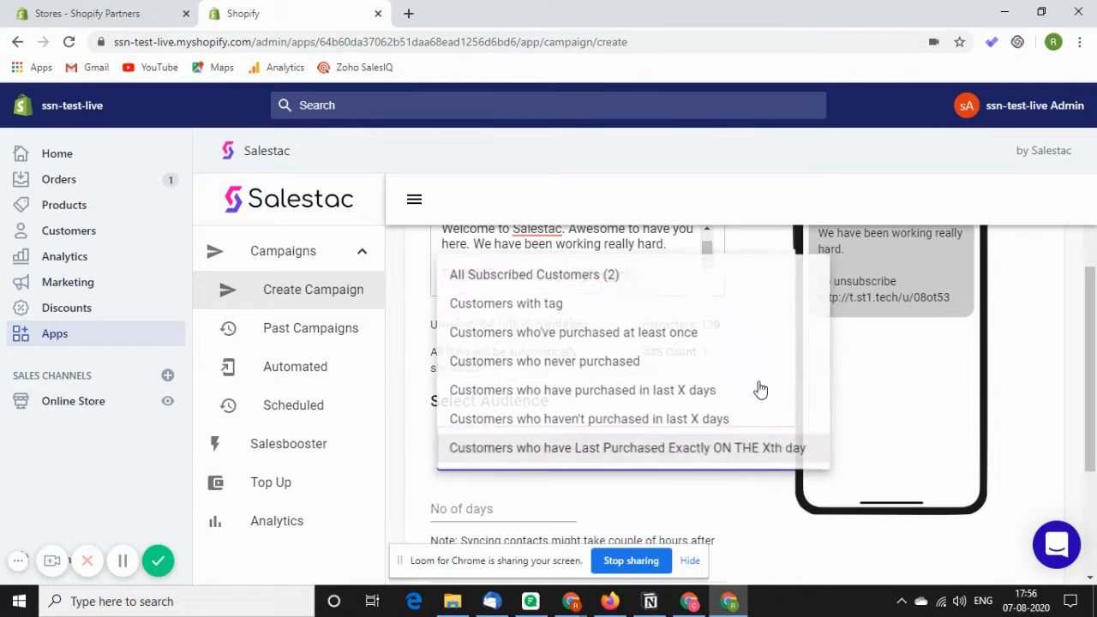
click(677, 279)
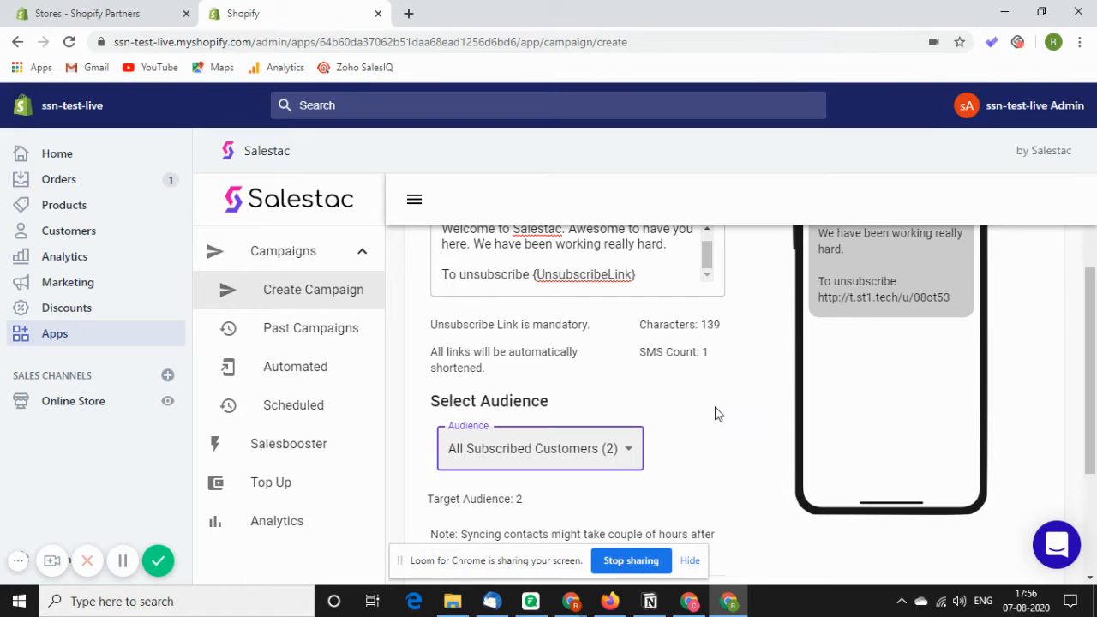
Set the audience to 'Customers with tag' and open the tag selector.
scroll(727, 398, down, 2)
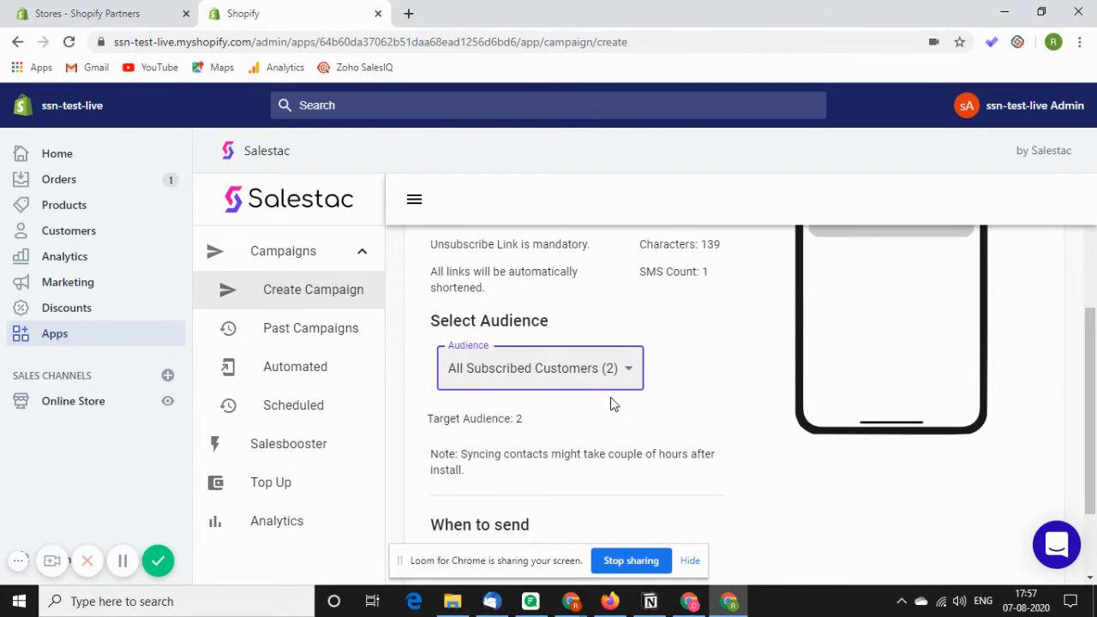
click(627, 369)
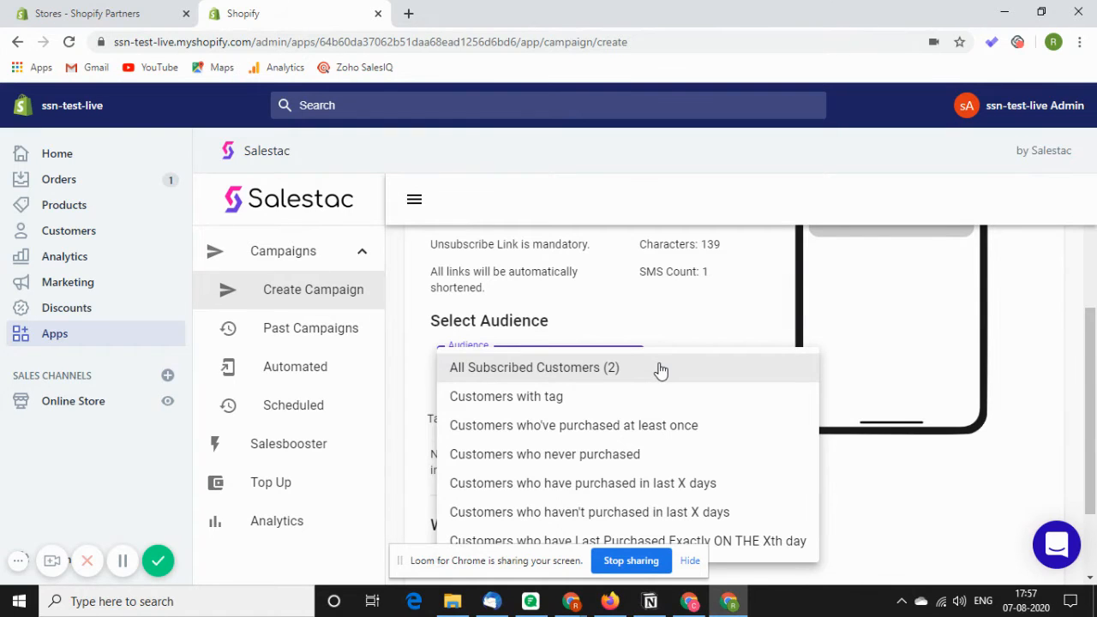
click(641, 396)
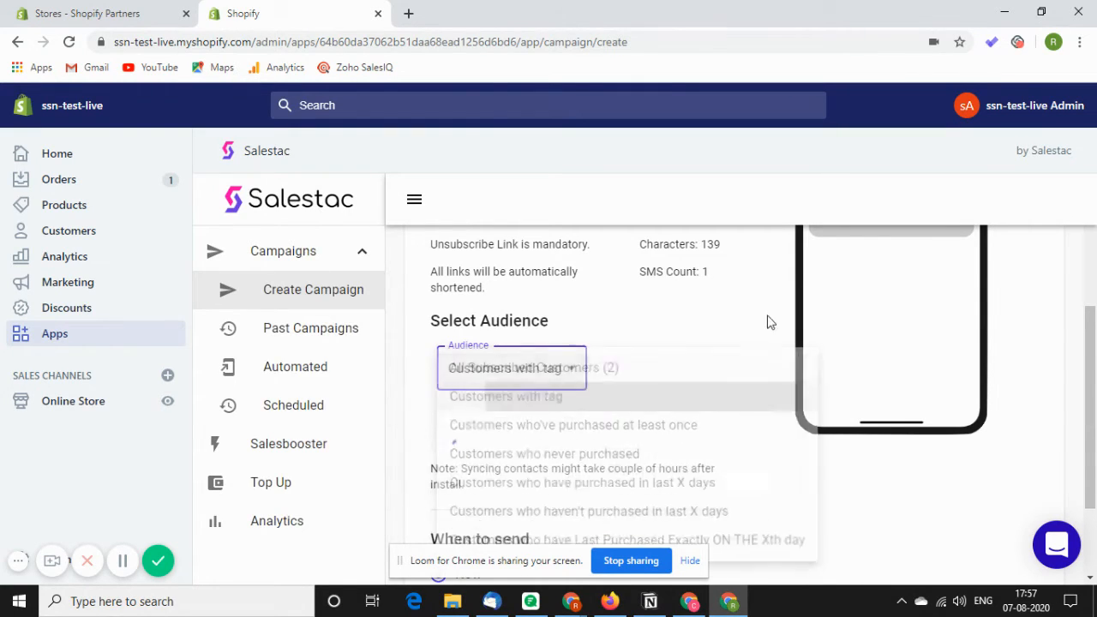
click(517, 424)
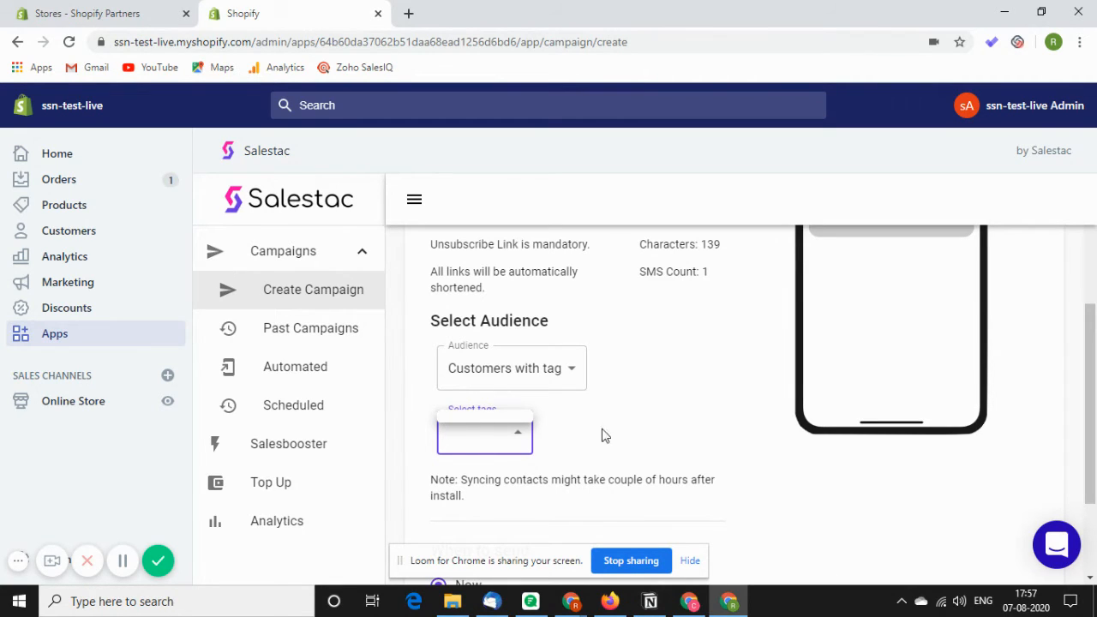
Set the audience to 'Customers who have purchased in last X days'.
click(540, 368)
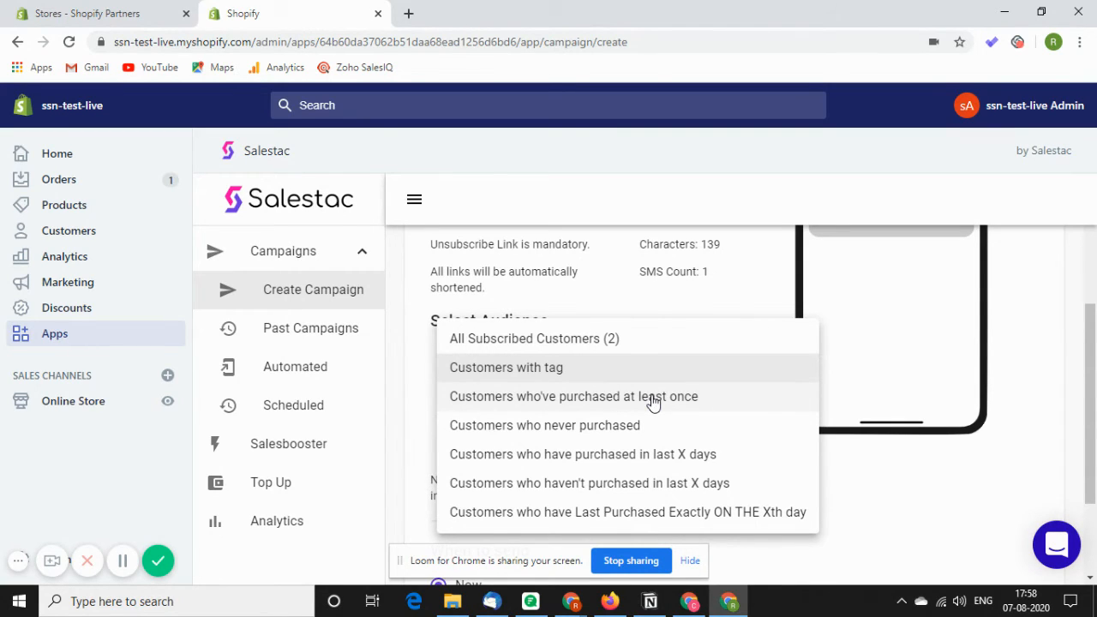
click(717, 311)
click(475, 387)
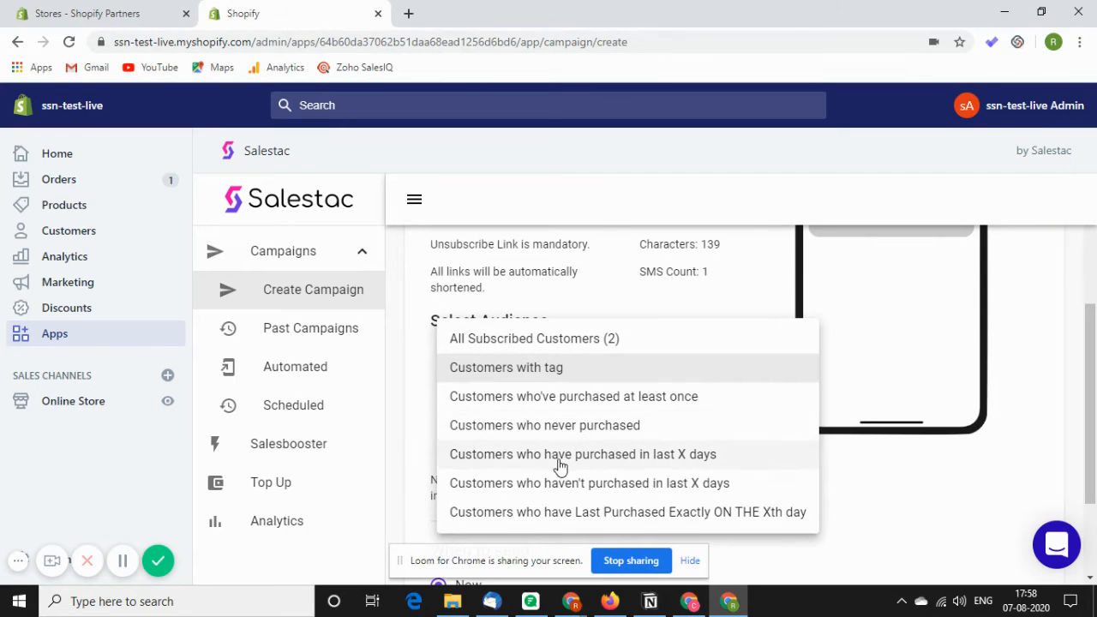
click(676, 453)
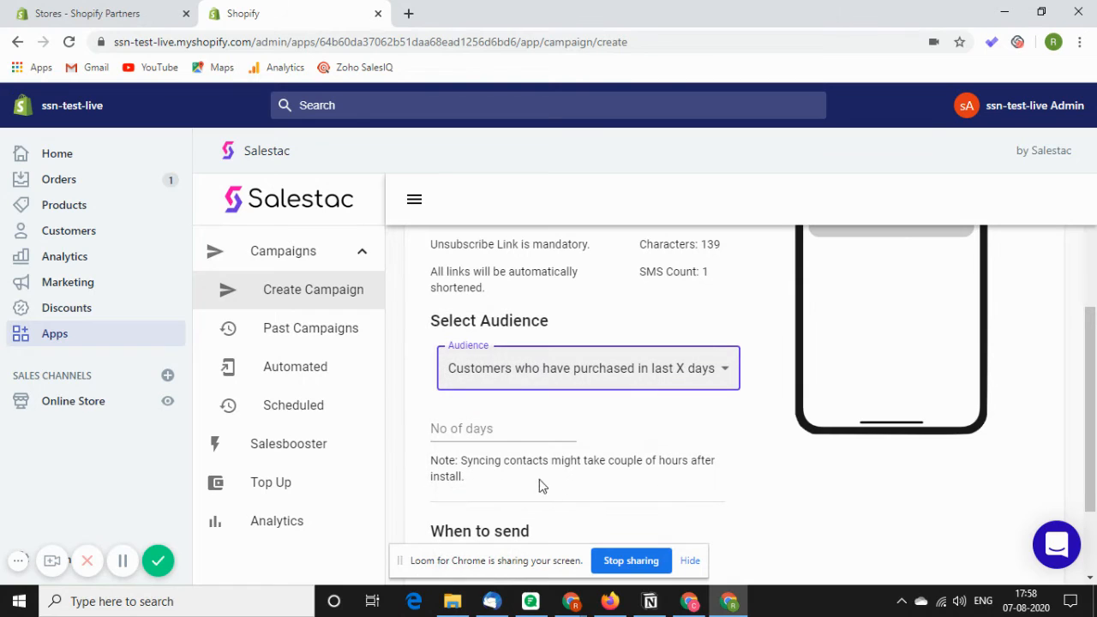
Enter 15 as the number of days and clear the field again.
click(495, 439)
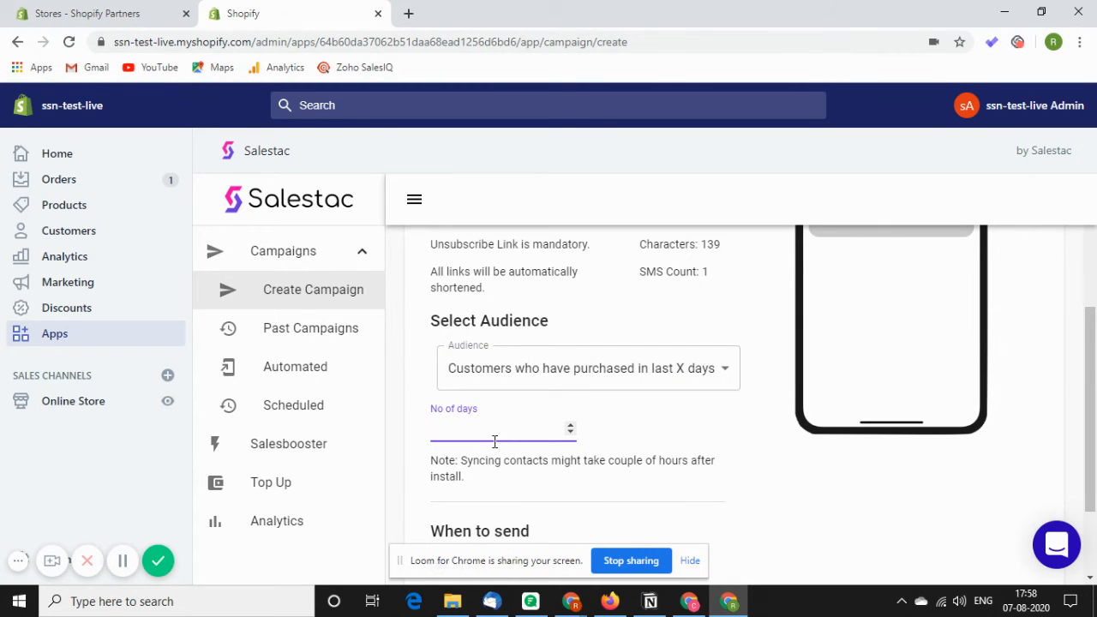
text(15)
key(BackSpace)
key(BackSpace)
Set the audience to 'Customers who haven't purchased in last X days', enter 7 days and clear it.
click(532, 387)
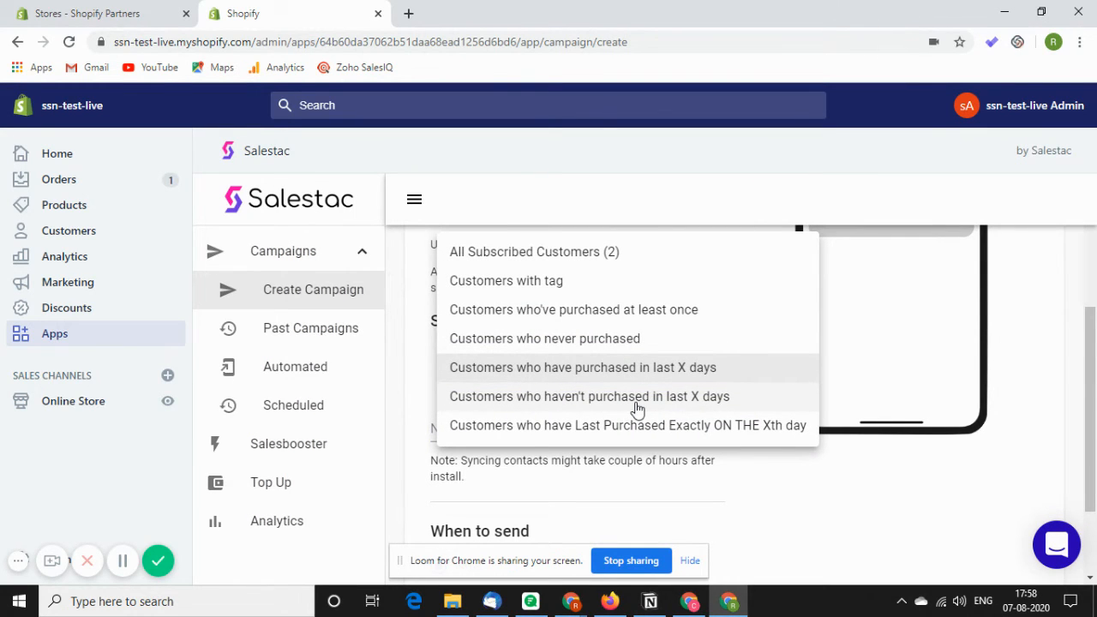
click(633, 403)
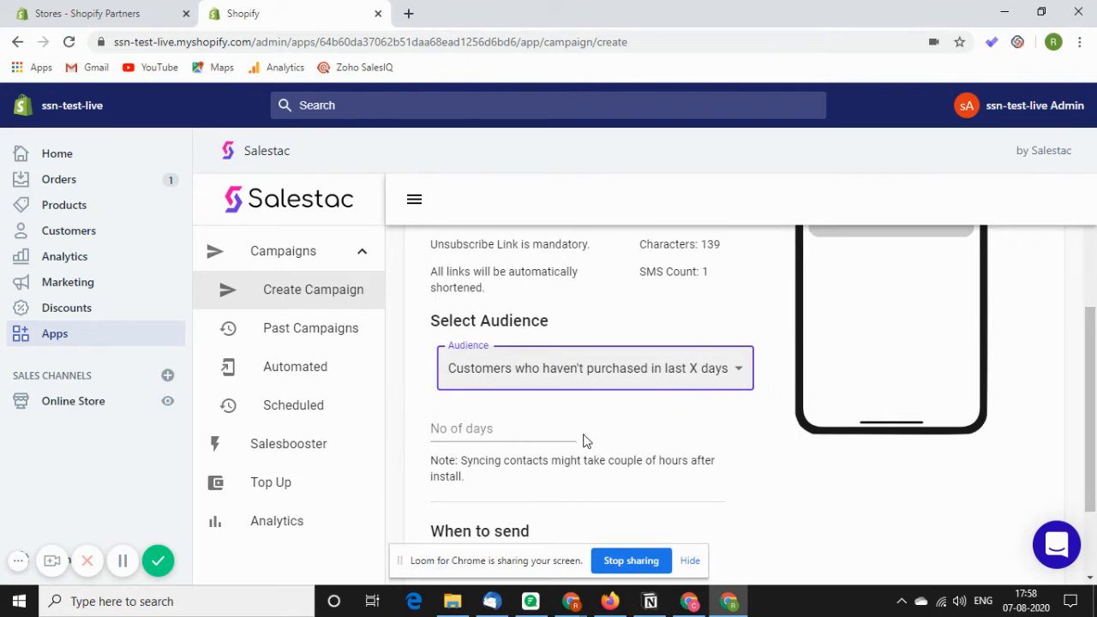
click(523, 438)
text(7)
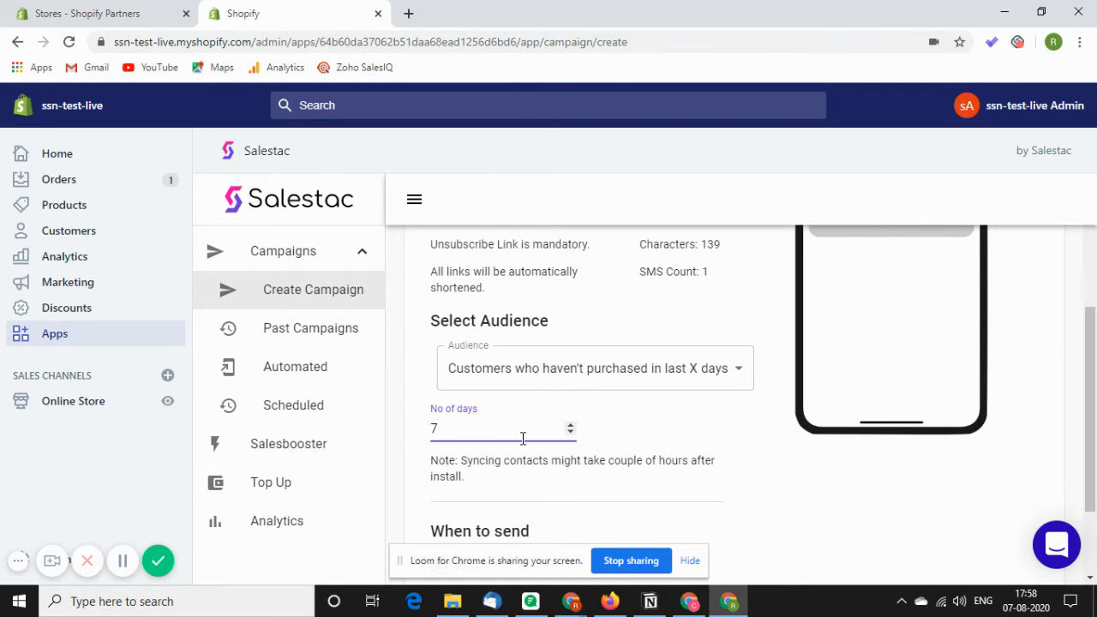
key(BackSpace)
Set the audience to 'Customers who have Last Purchased Exactly ON THE Xth day'.
click(570, 369)
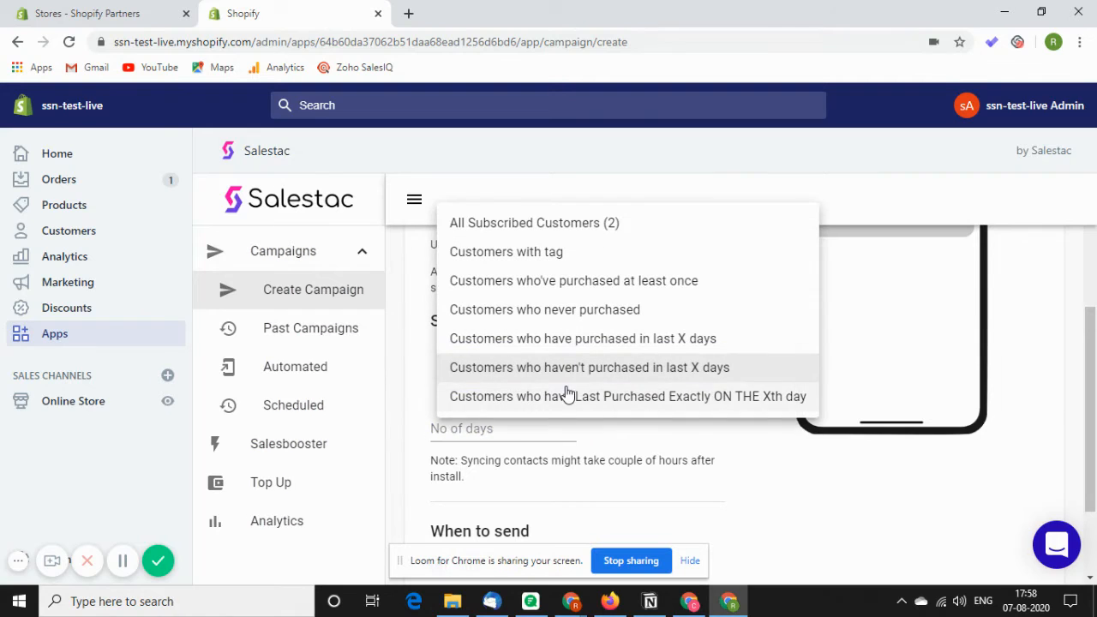
click(624, 403)
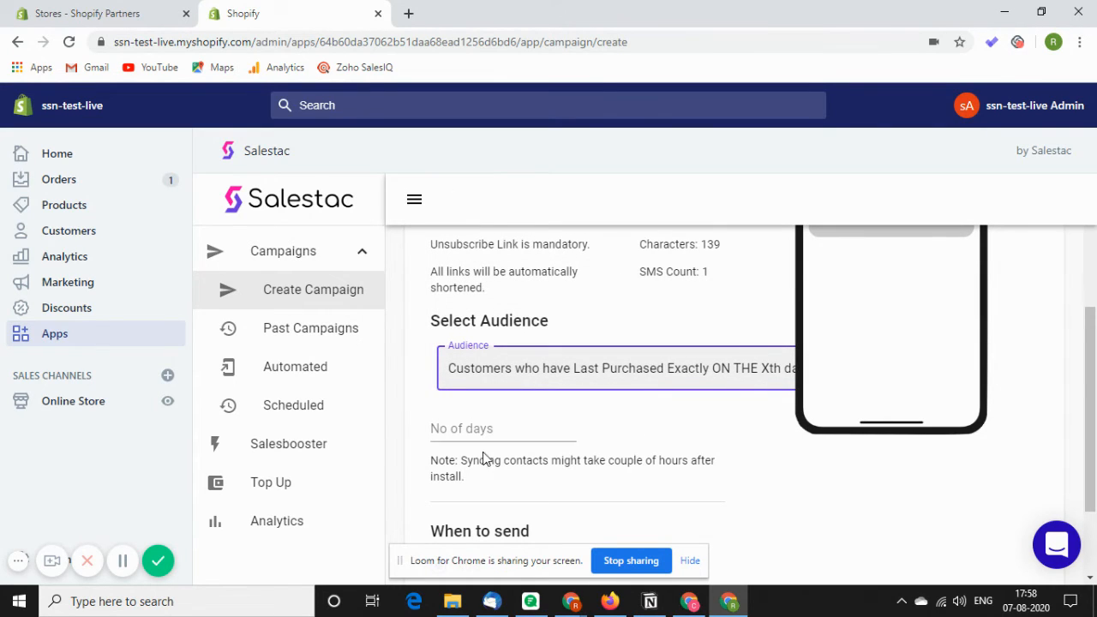
Enter 6 as the number of days.
click(471, 427)
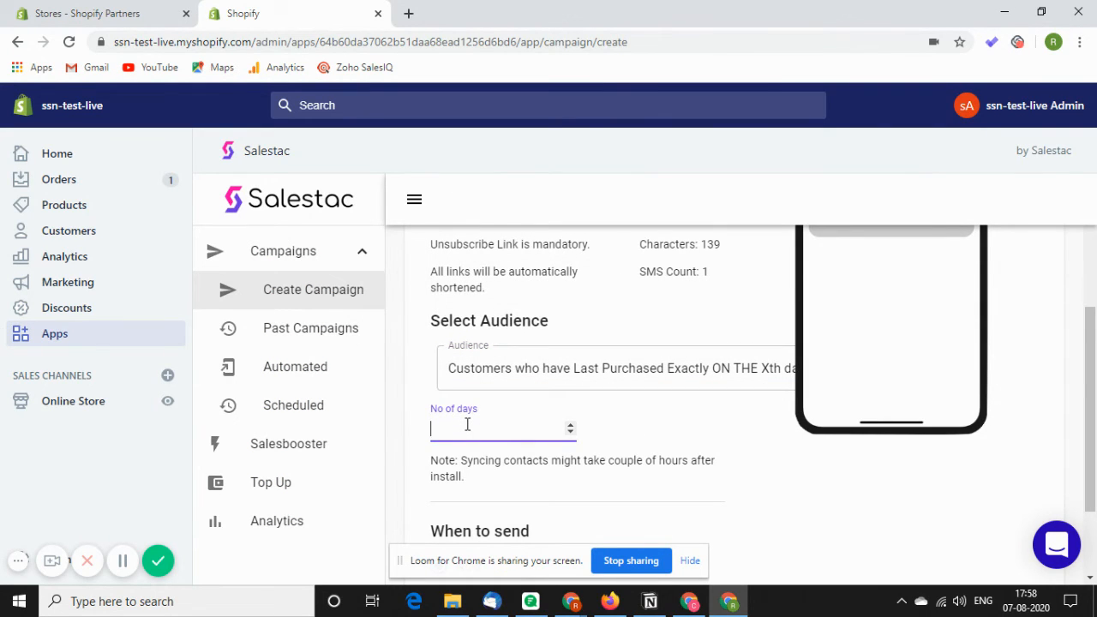
text(6)
click(632, 426)
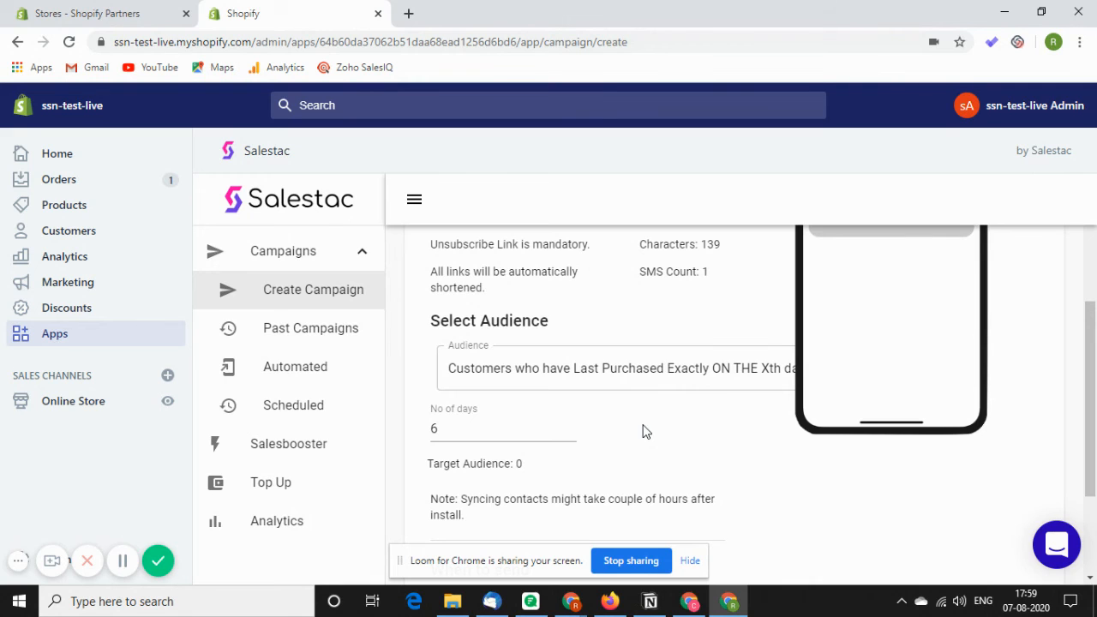
Set the campaign's send time option to Schedule instead of Now.
scroll(601, 369, up, 3)
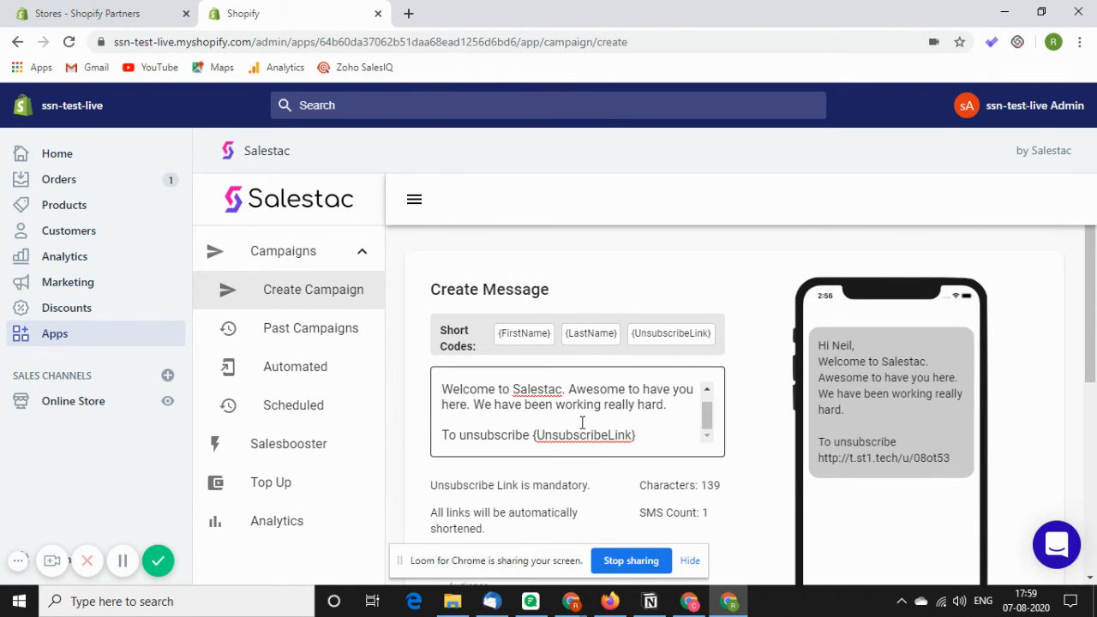
scroll(589, 418, down, 5)
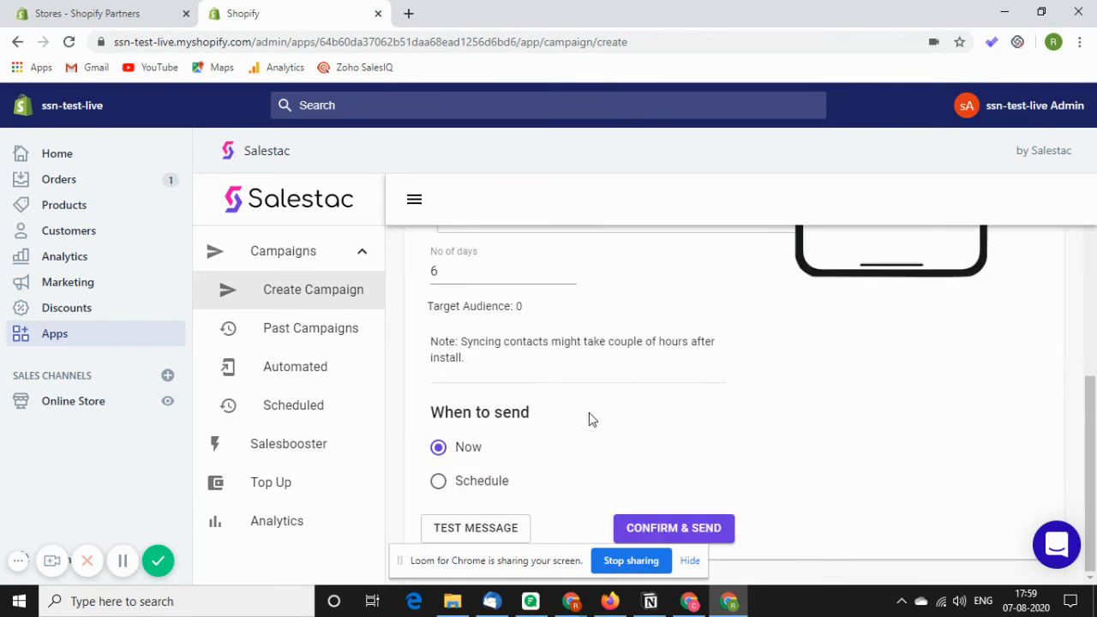
scroll(519, 334, up, 1)
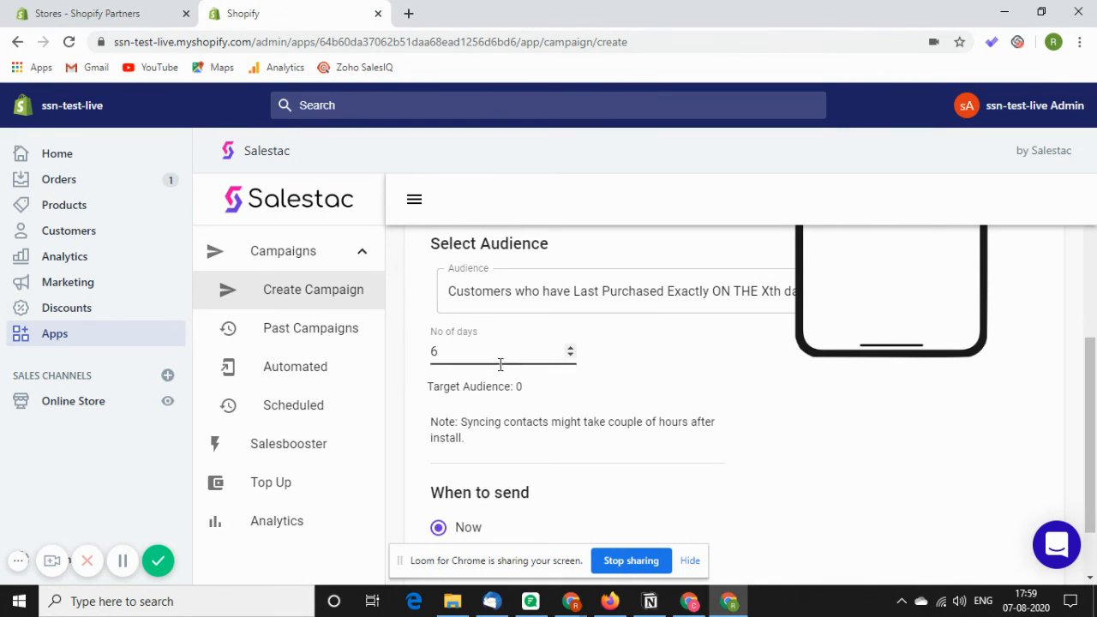
scroll(634, 420, down, 1)
scroll(647, 420, down, 1)
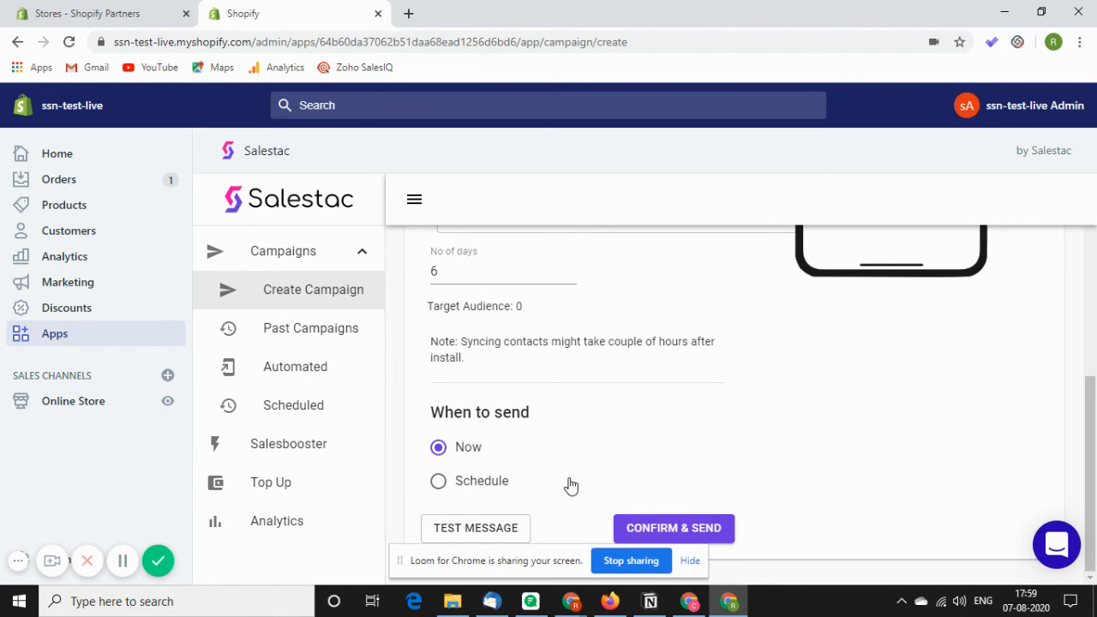
click(485, 483)
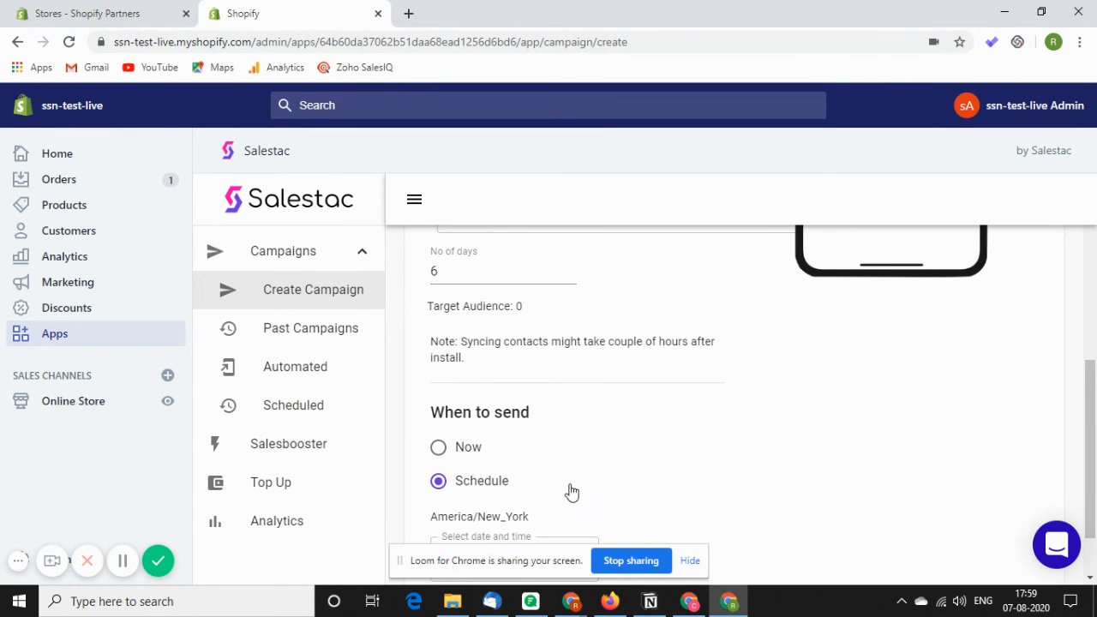
Inspect the scheduled date and time field, its time zone, and the date picker without changing anything.
scroll(623, 451, down, 1)
click(542, 483)
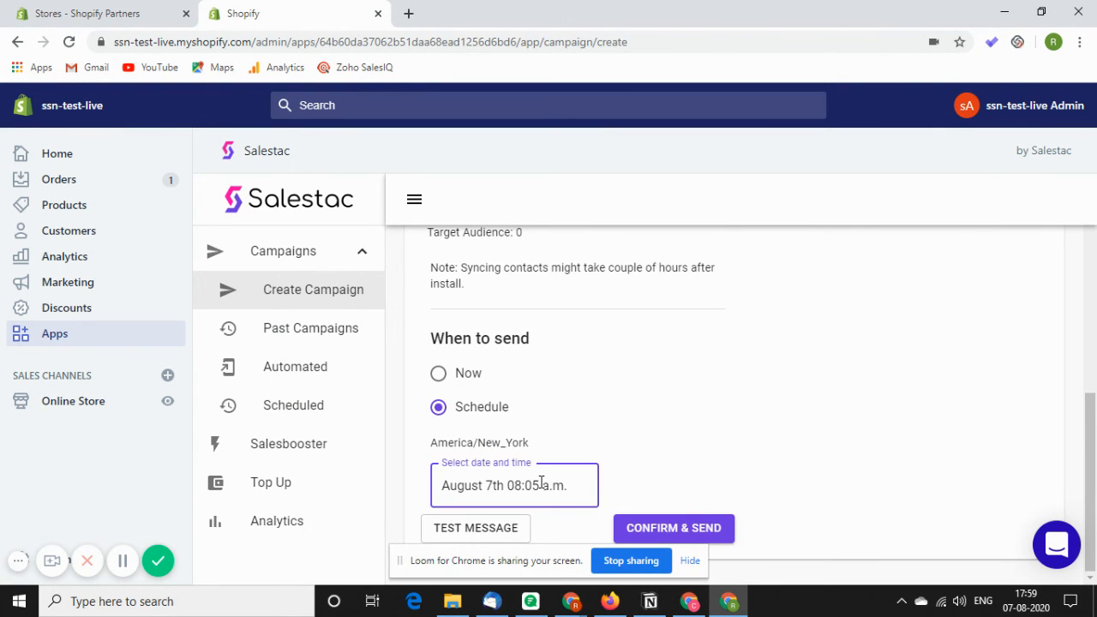
click(879, 383)
drag(429, 444, 546, 453)
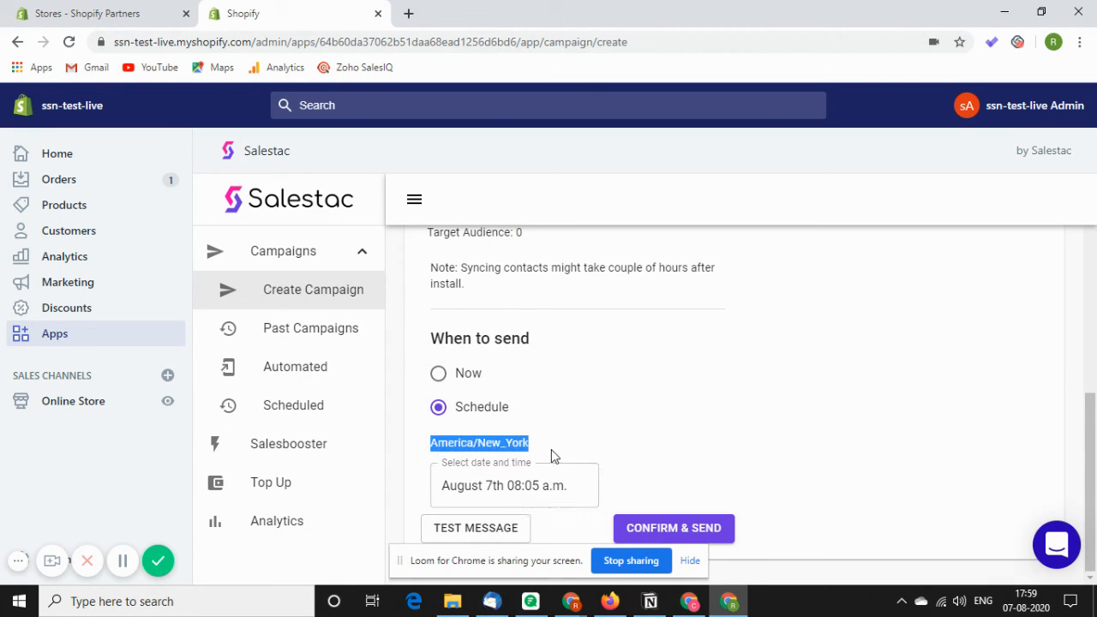
click(567, 444)
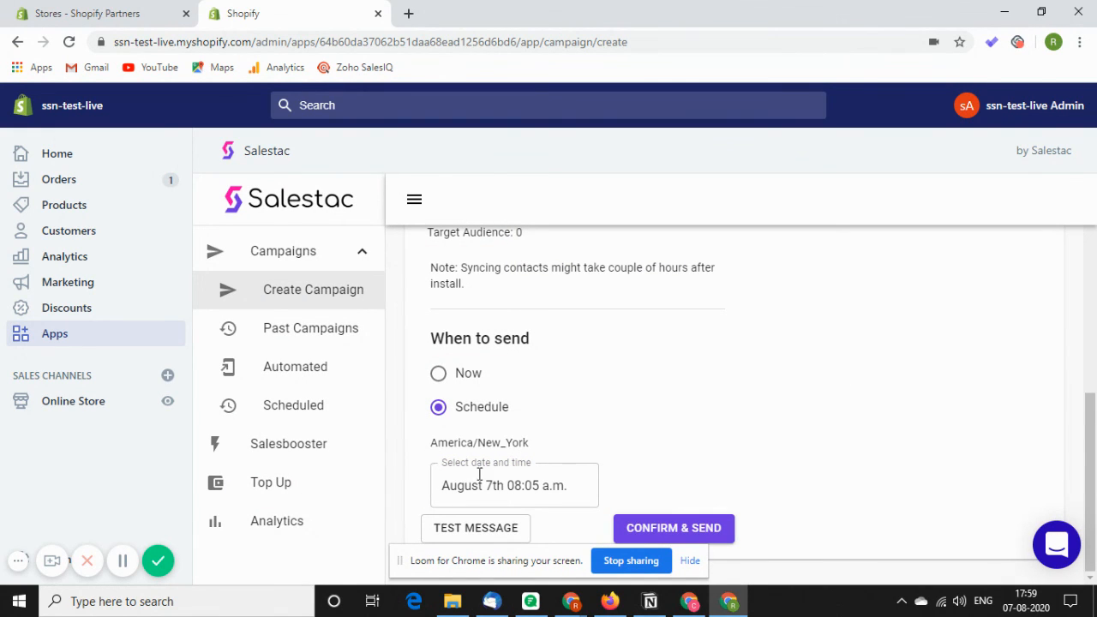
click(558, 487)
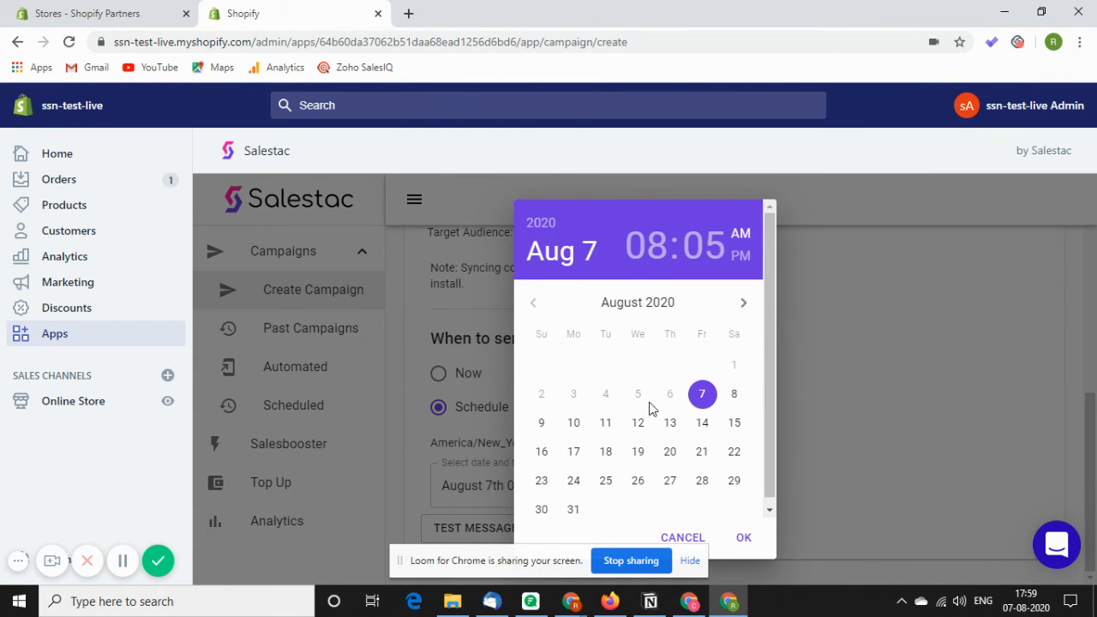
click(848, 429)
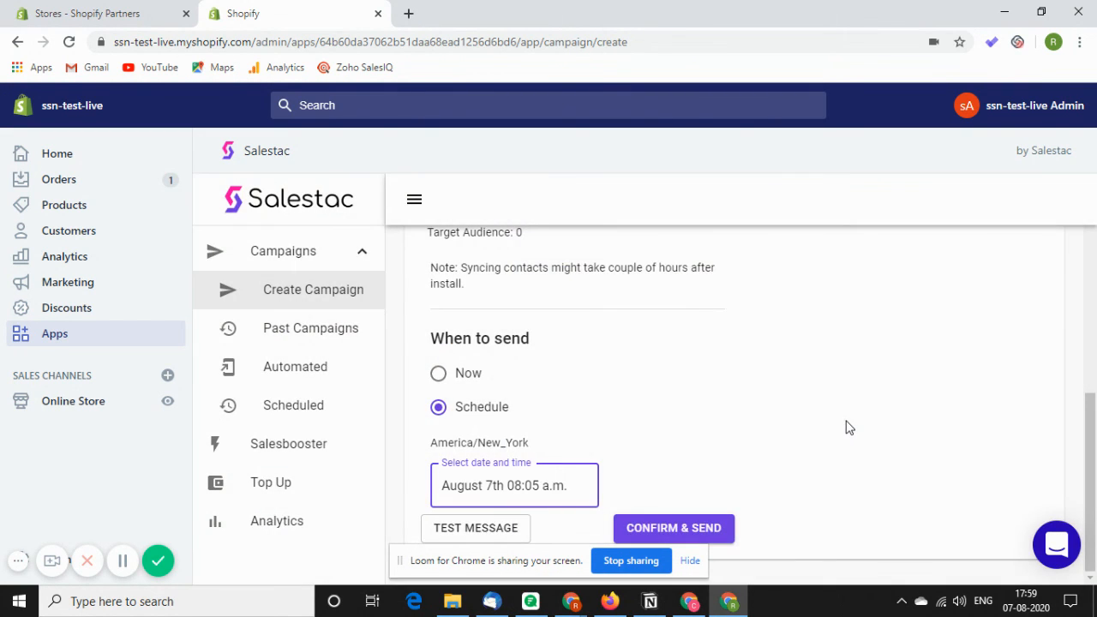
Open the test message dialog, tick the consent checkbox, and close the dialog without sending.
click(507, 529)
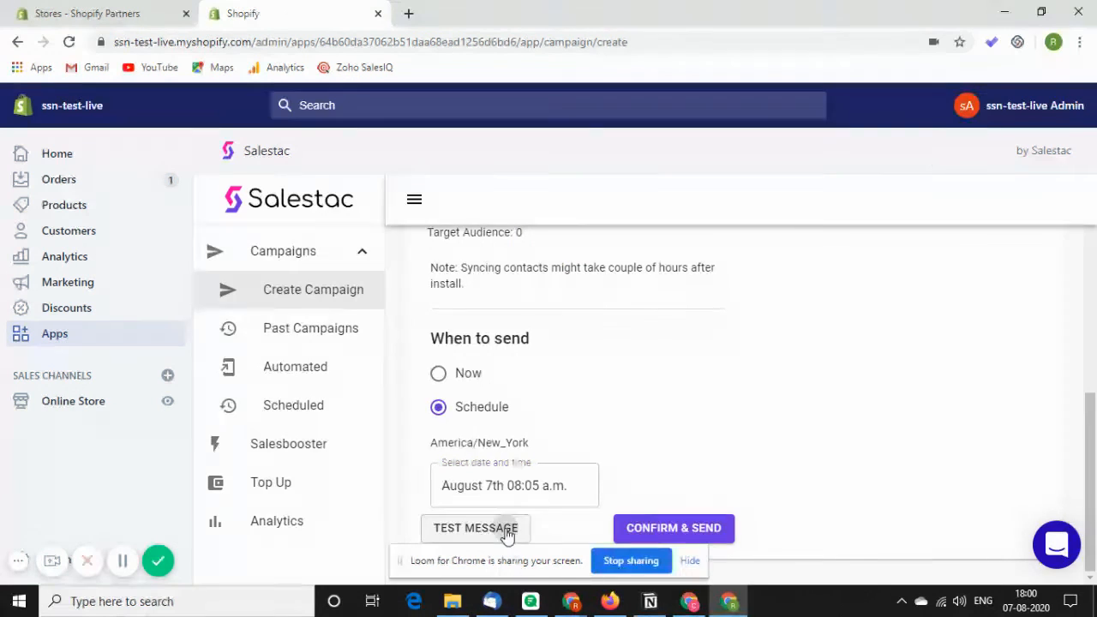
scroll(548, 463, down, 1)
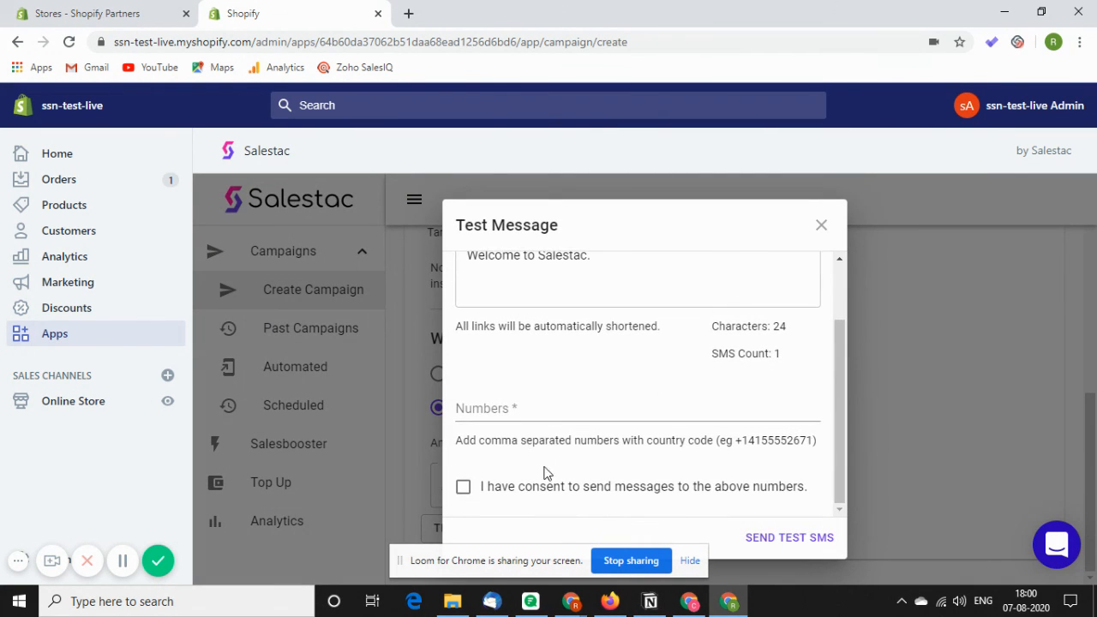
click(547, 419)
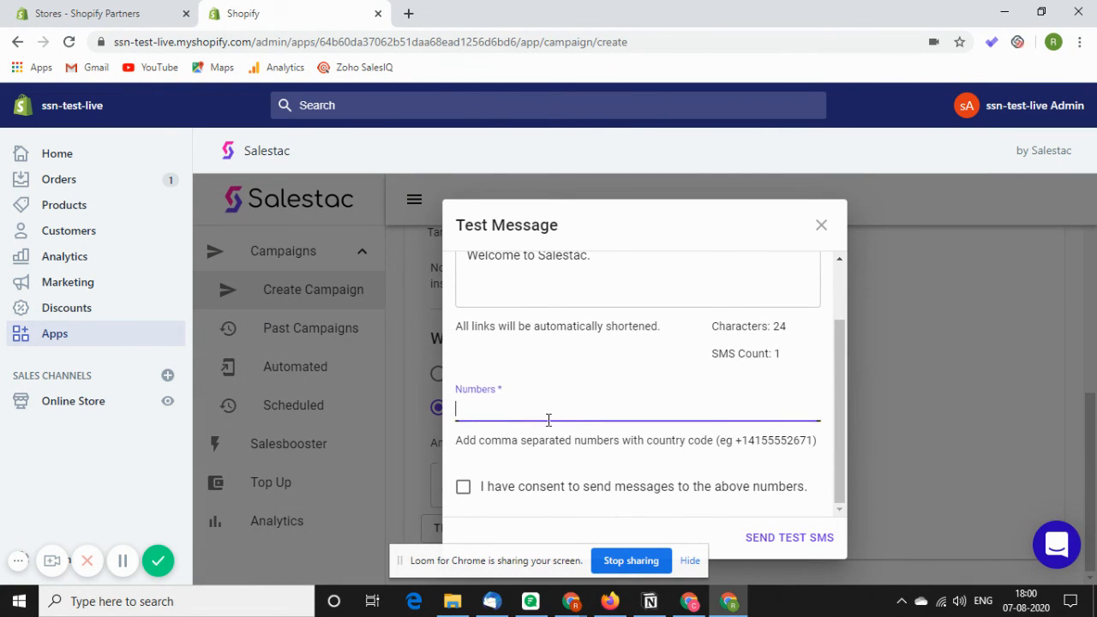
click(463, 489)
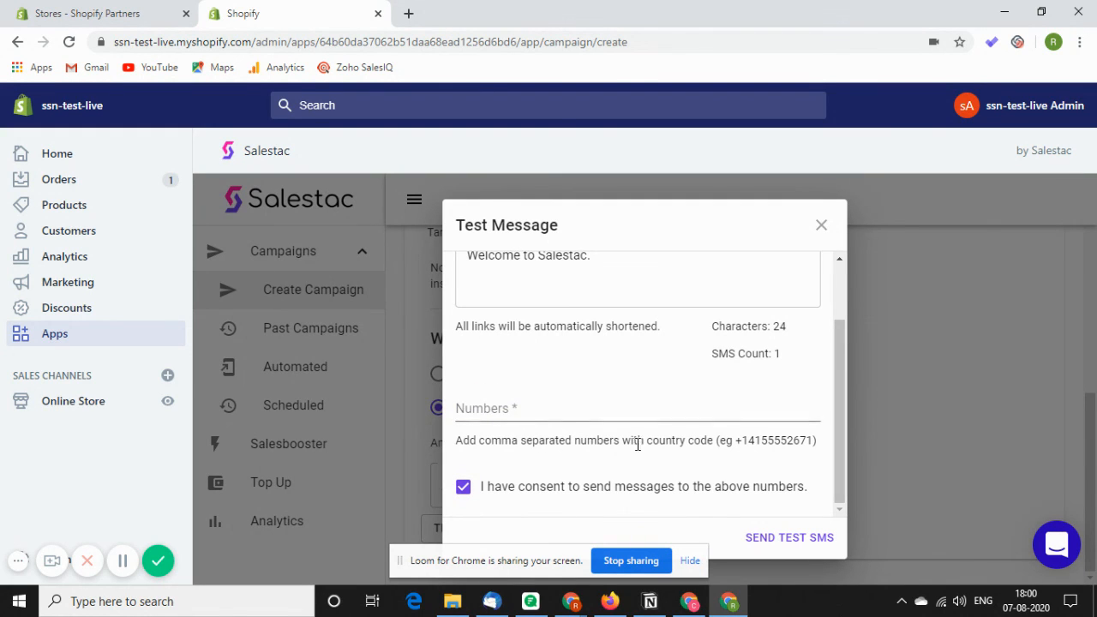
click(821, 228)
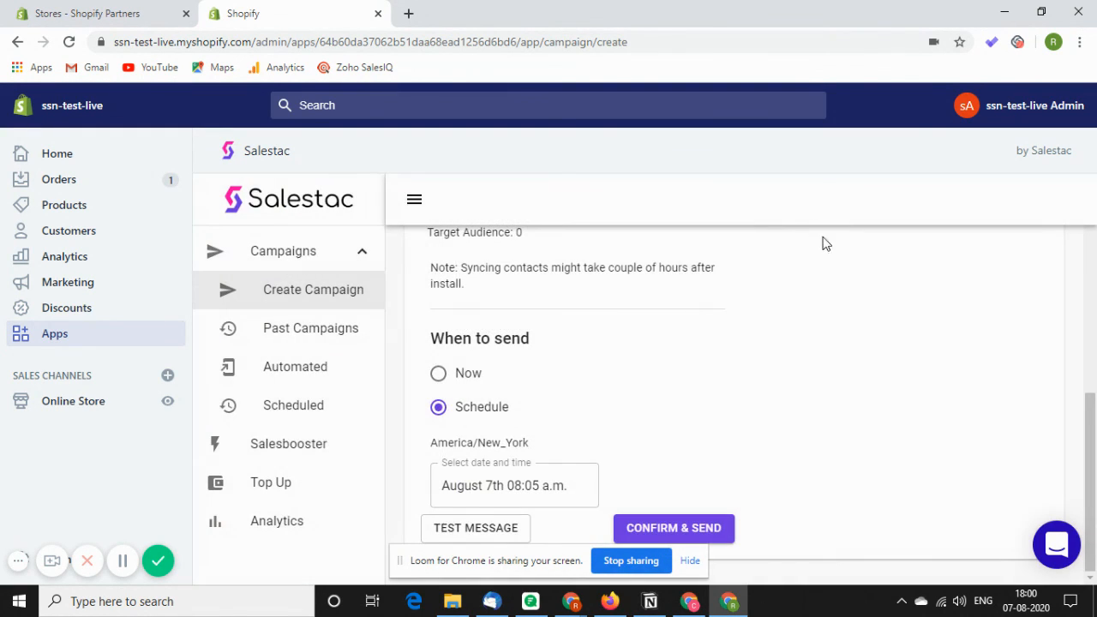